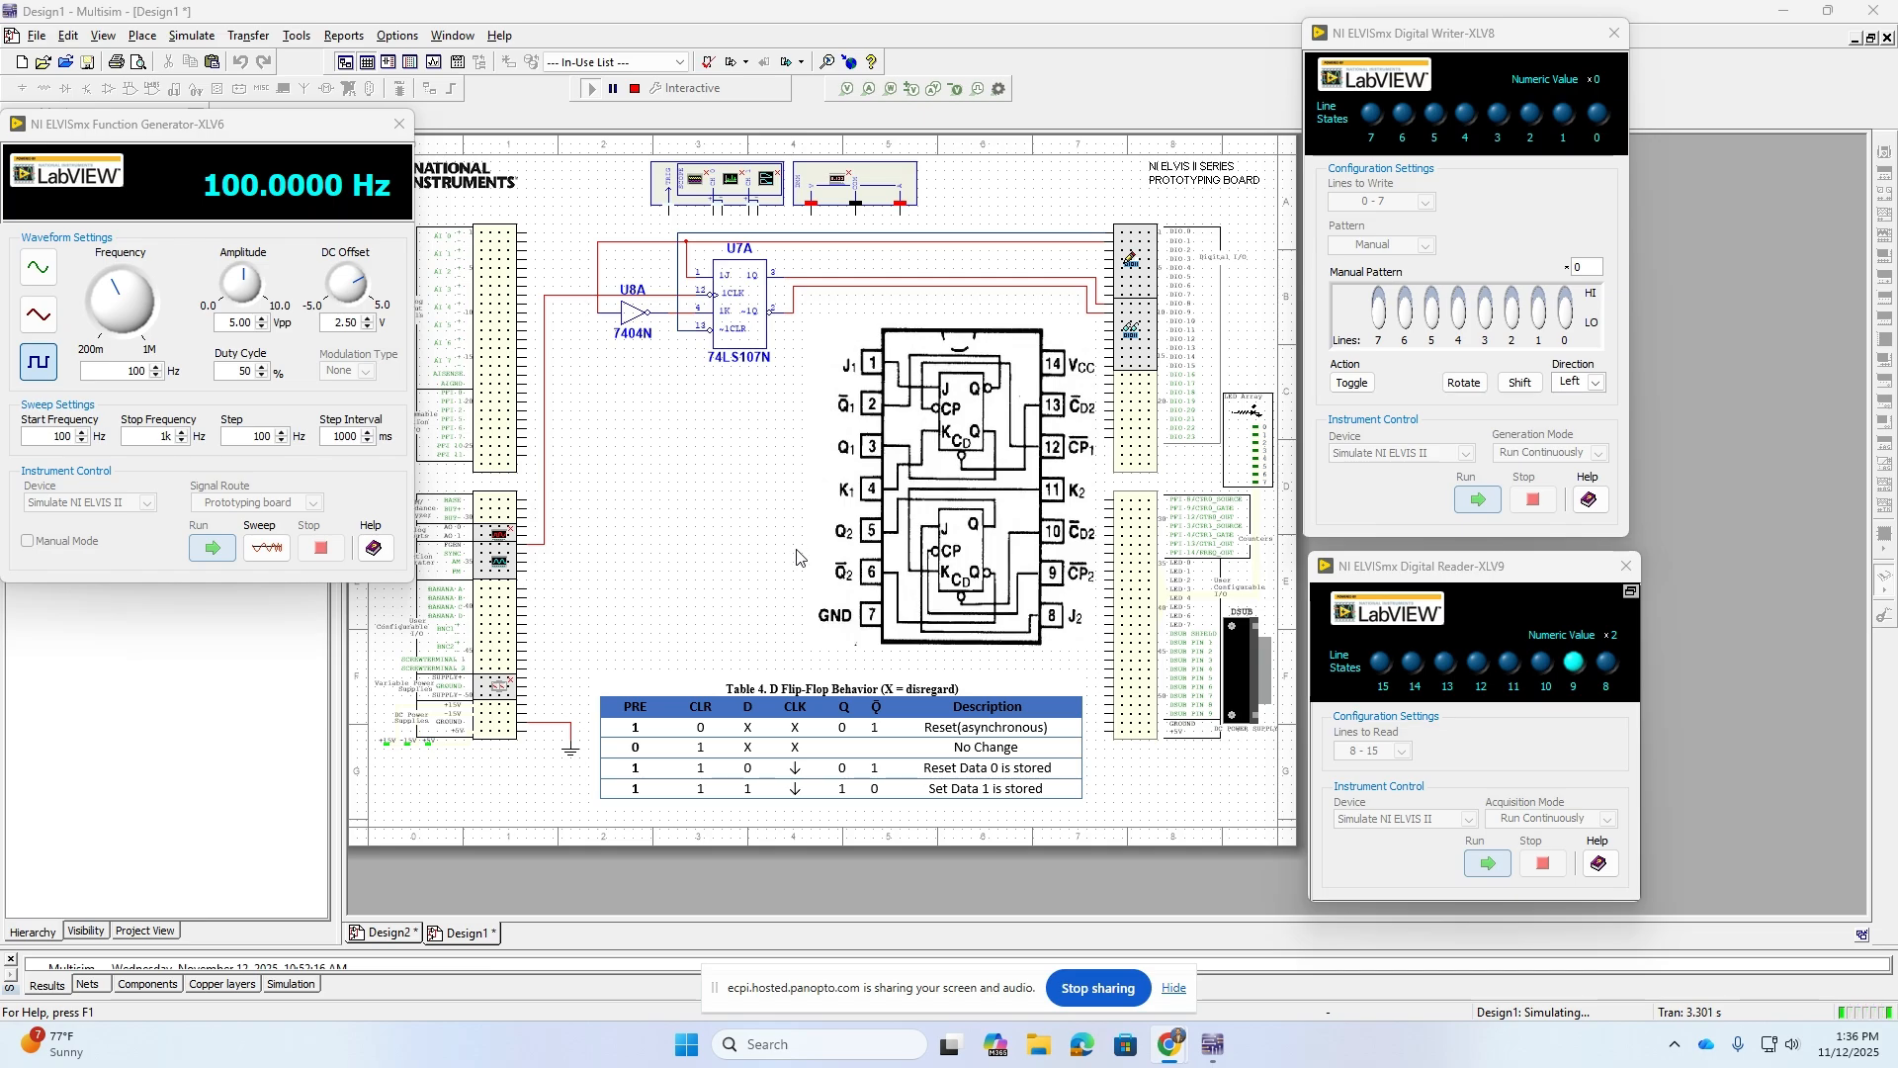
Step: Clear the schematic by closing the Function Generator, Digital Reader and Digital Writer instrument windows
scroll(758, 569, up, 2)
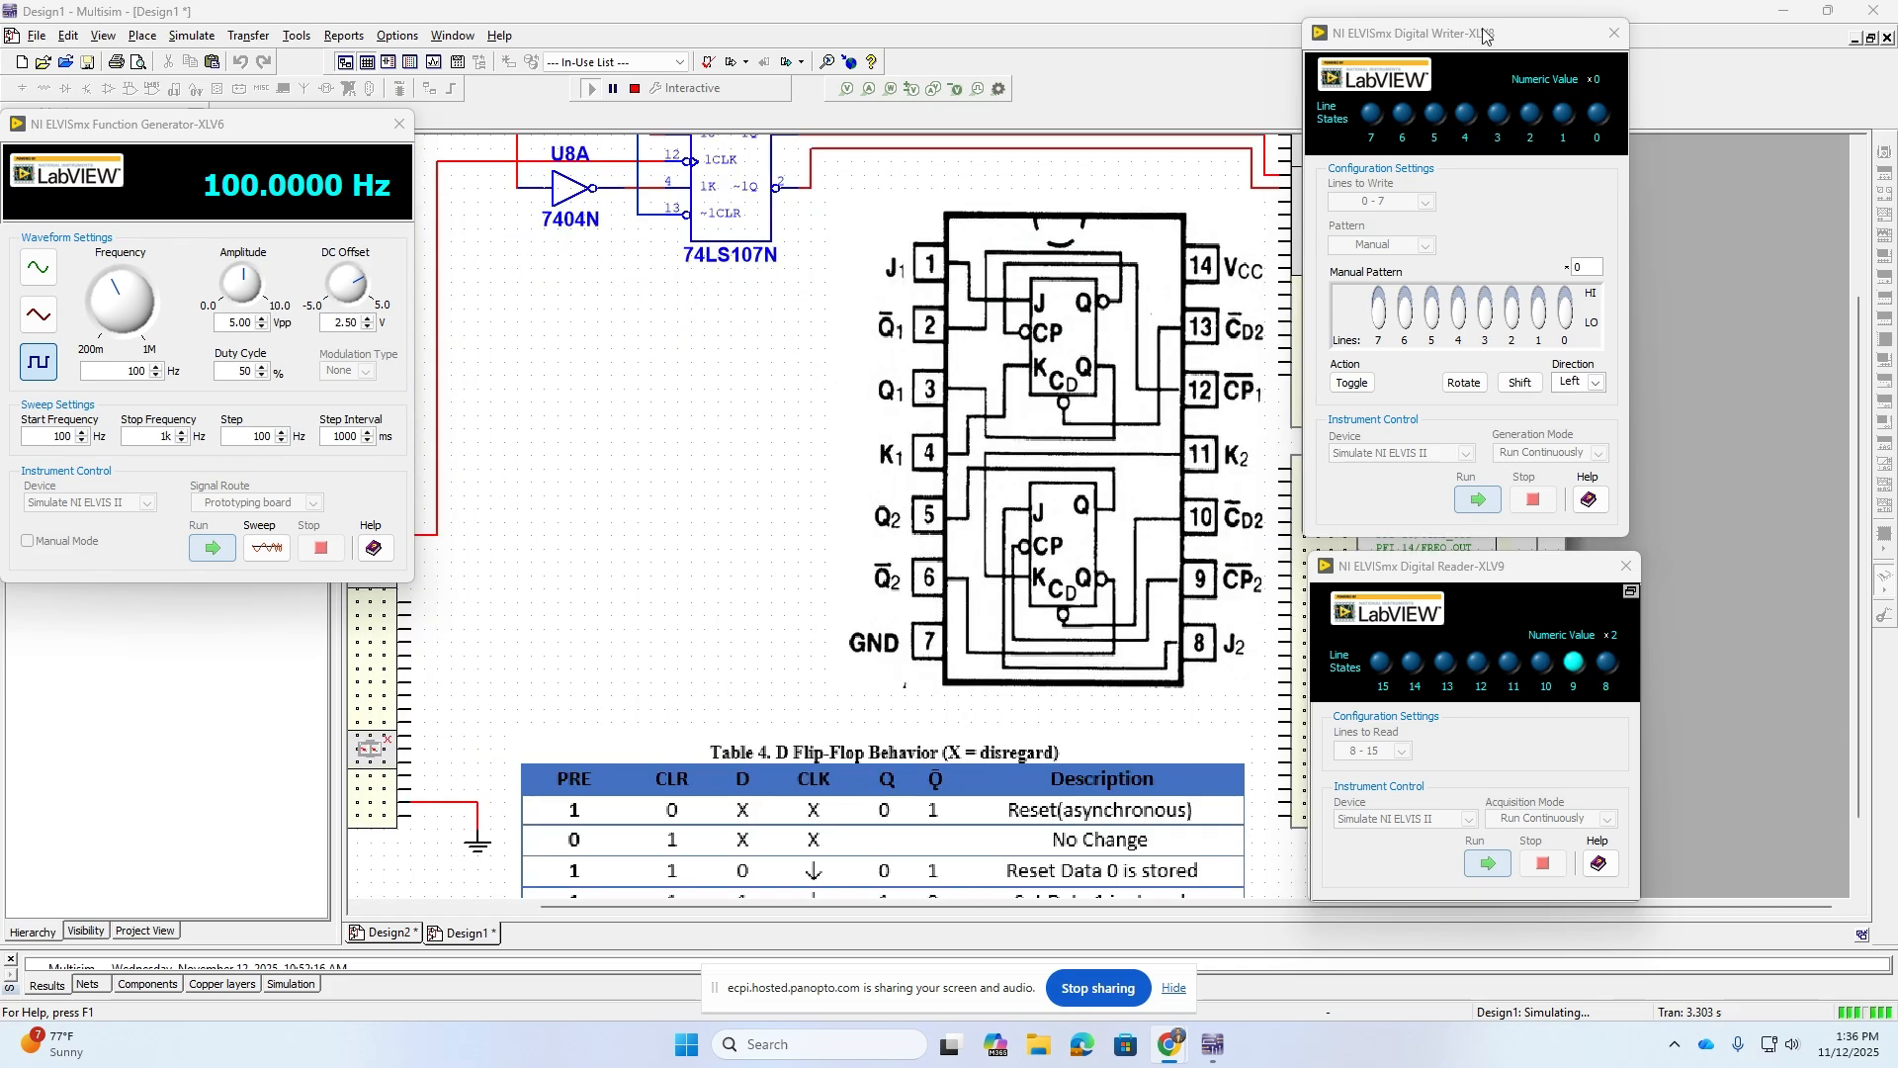
drag(1509, 44, 1784, 45)
drag(1468, 578, 1735, 567)
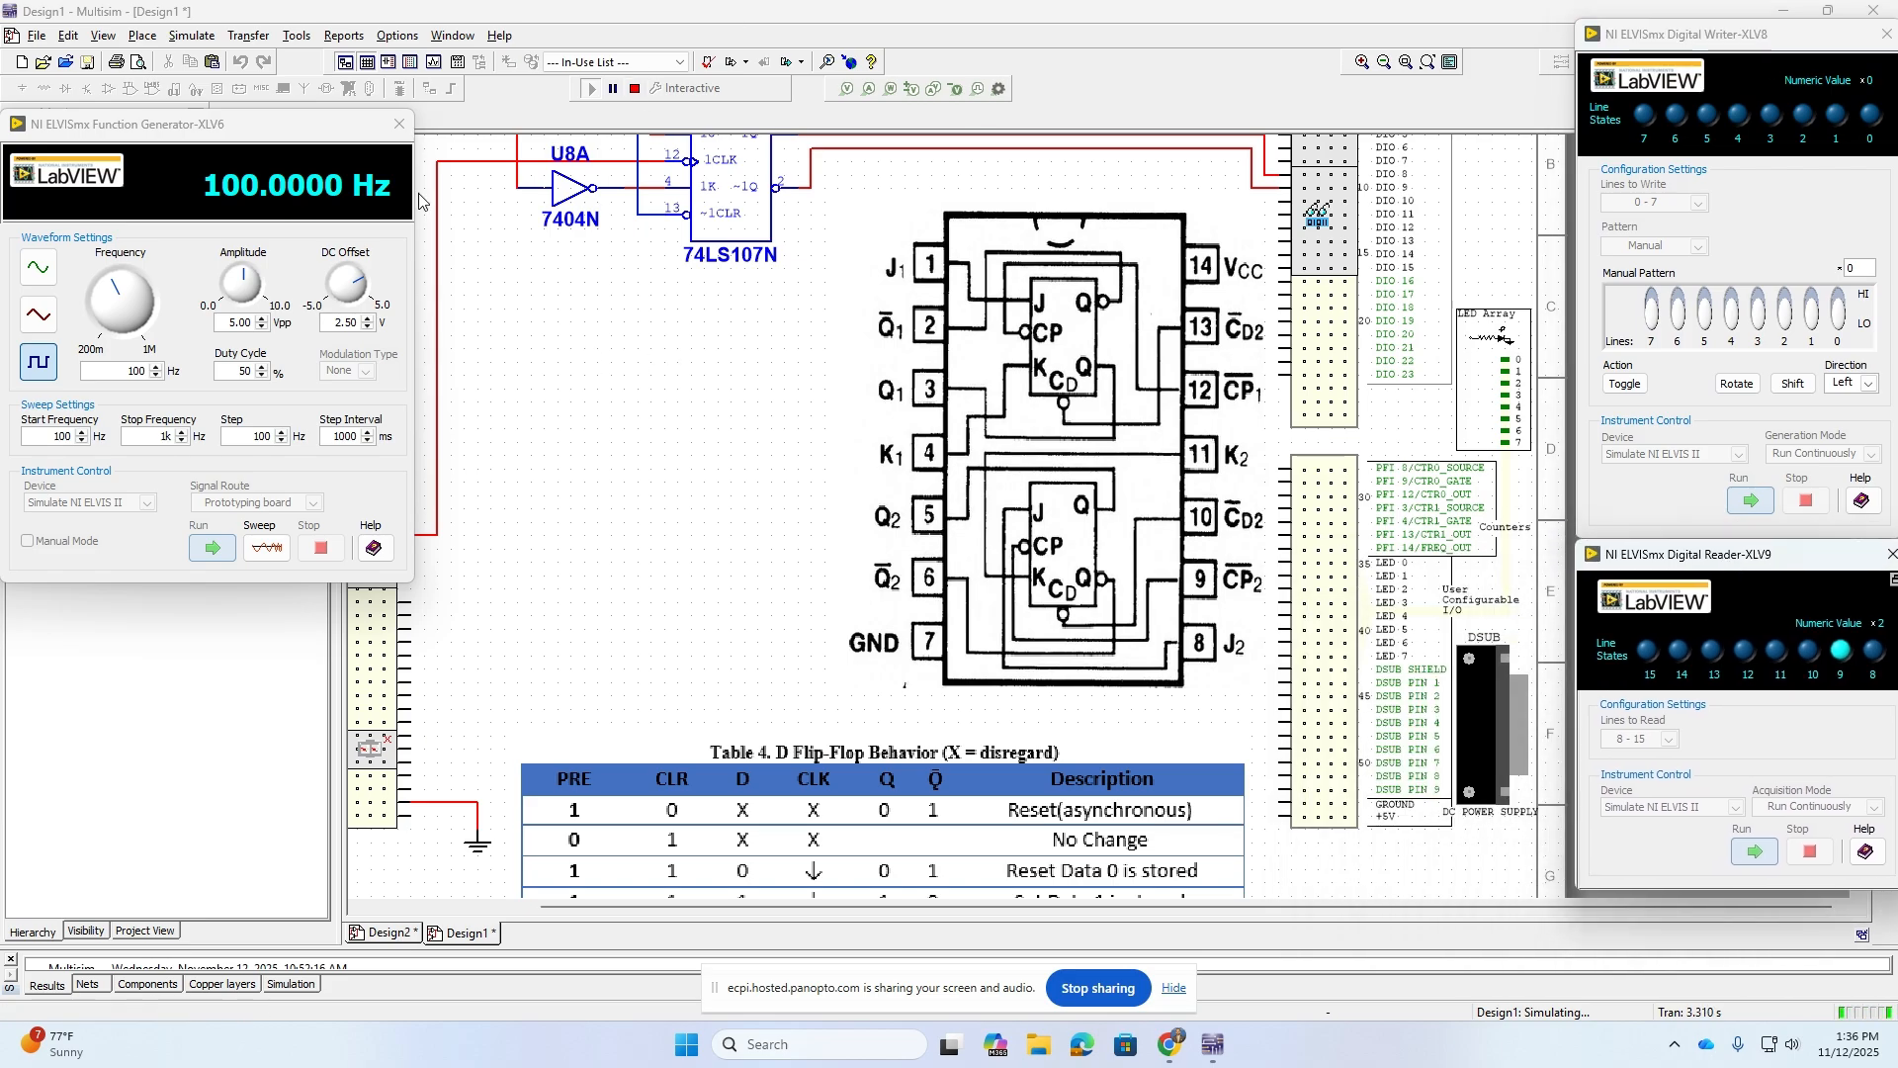
click(399, 126)
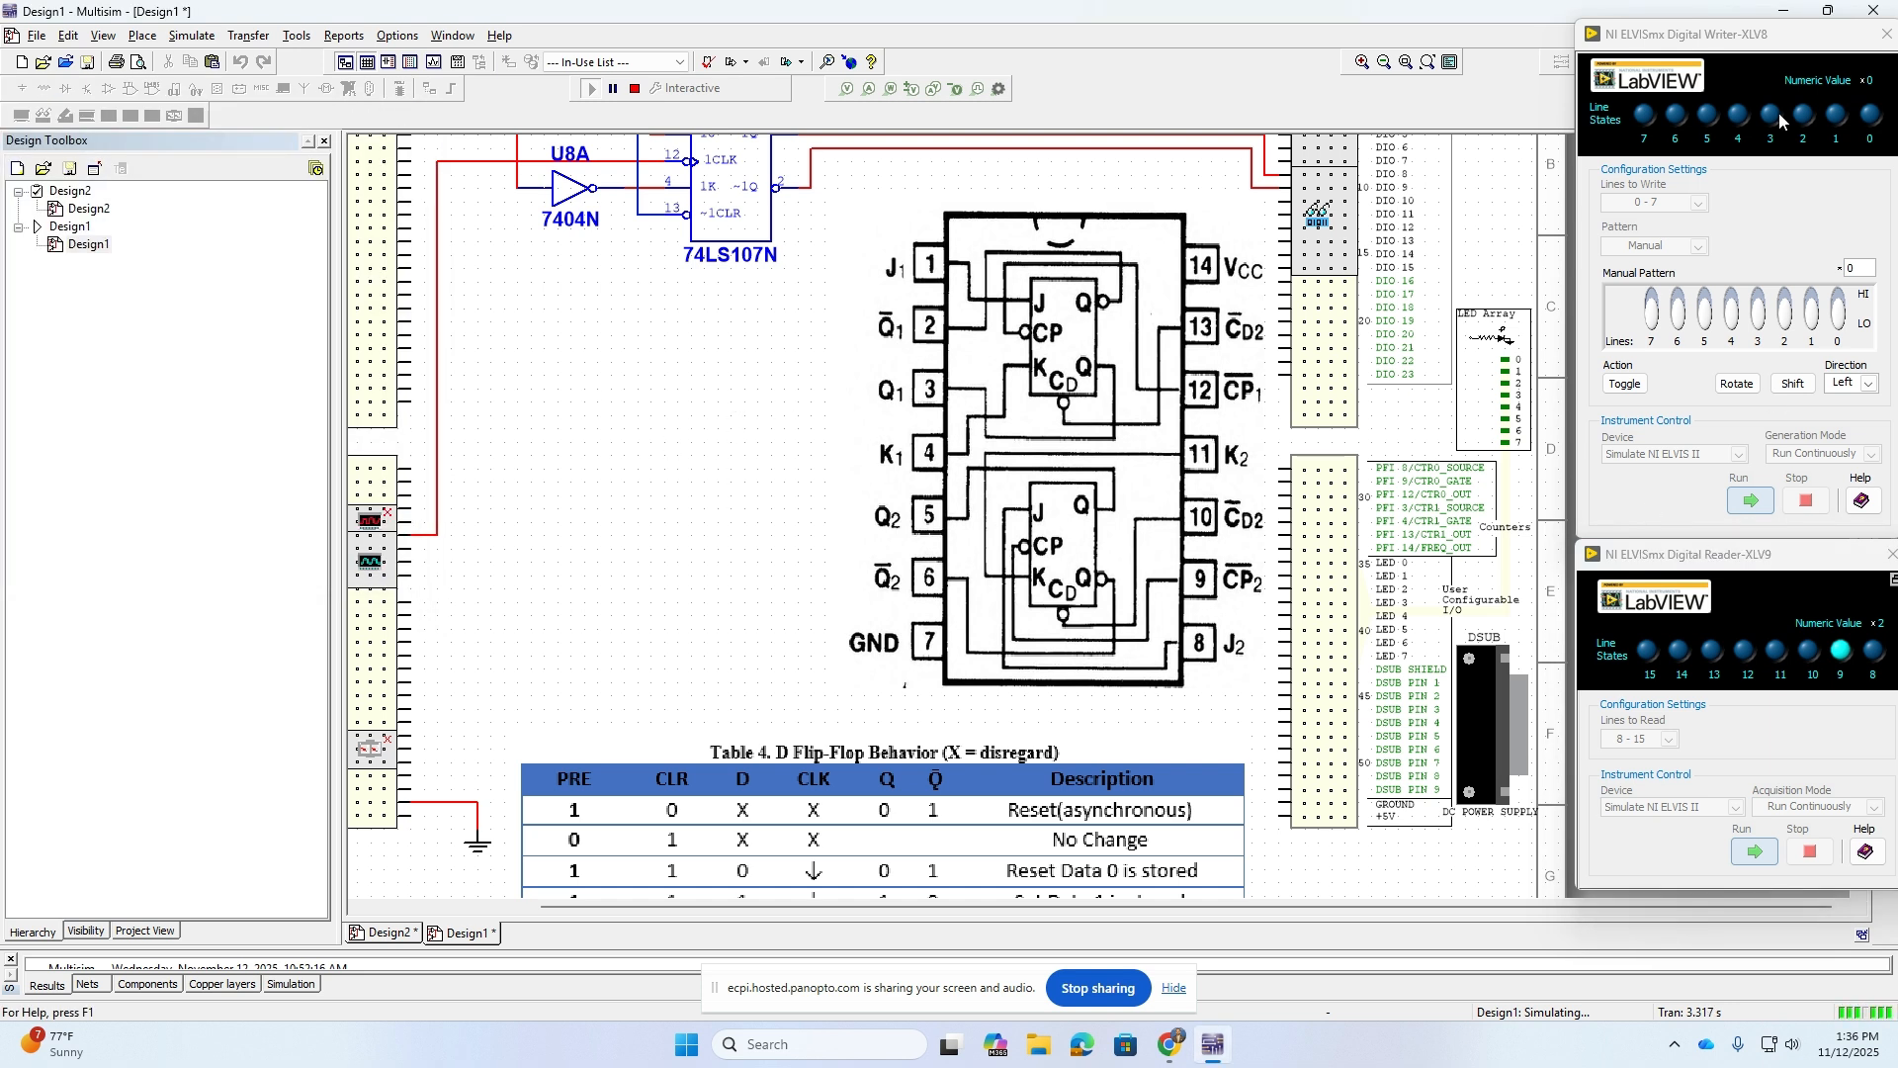
click(1890, 557)
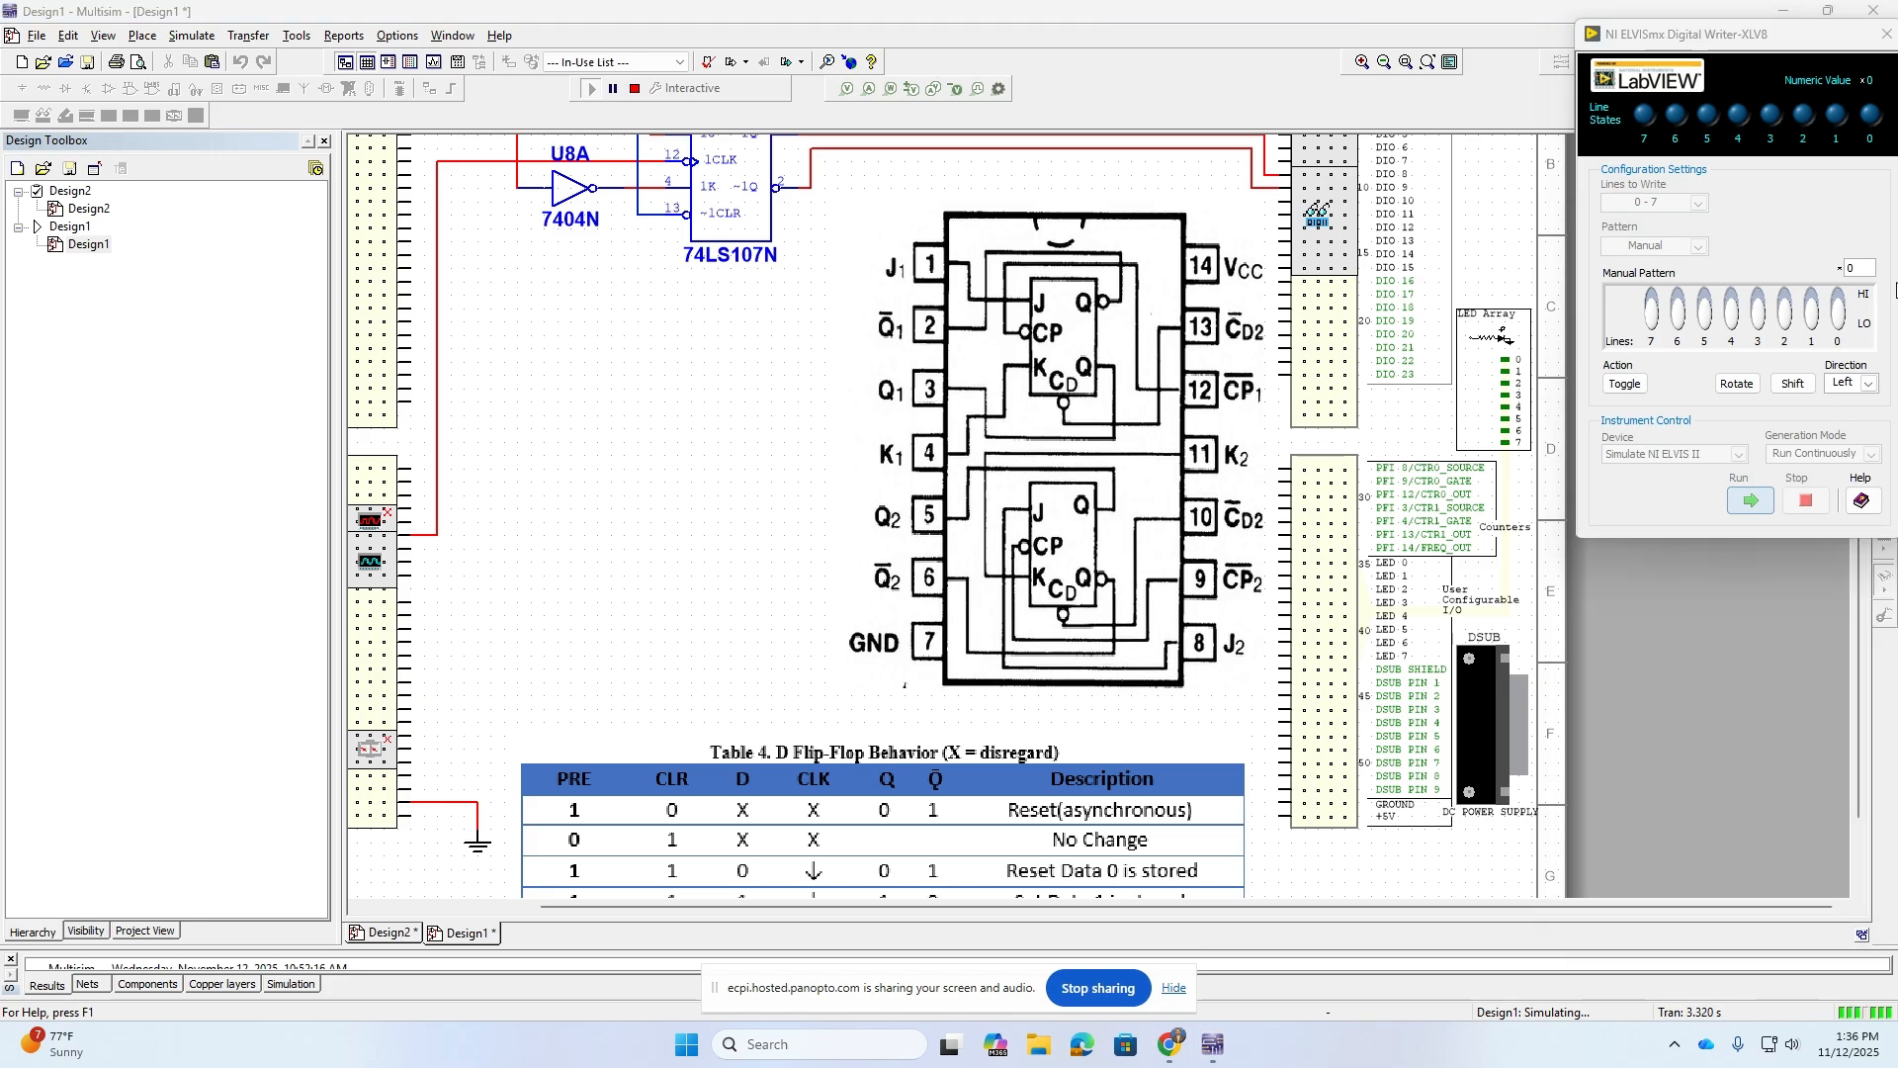
click(1885, 39)
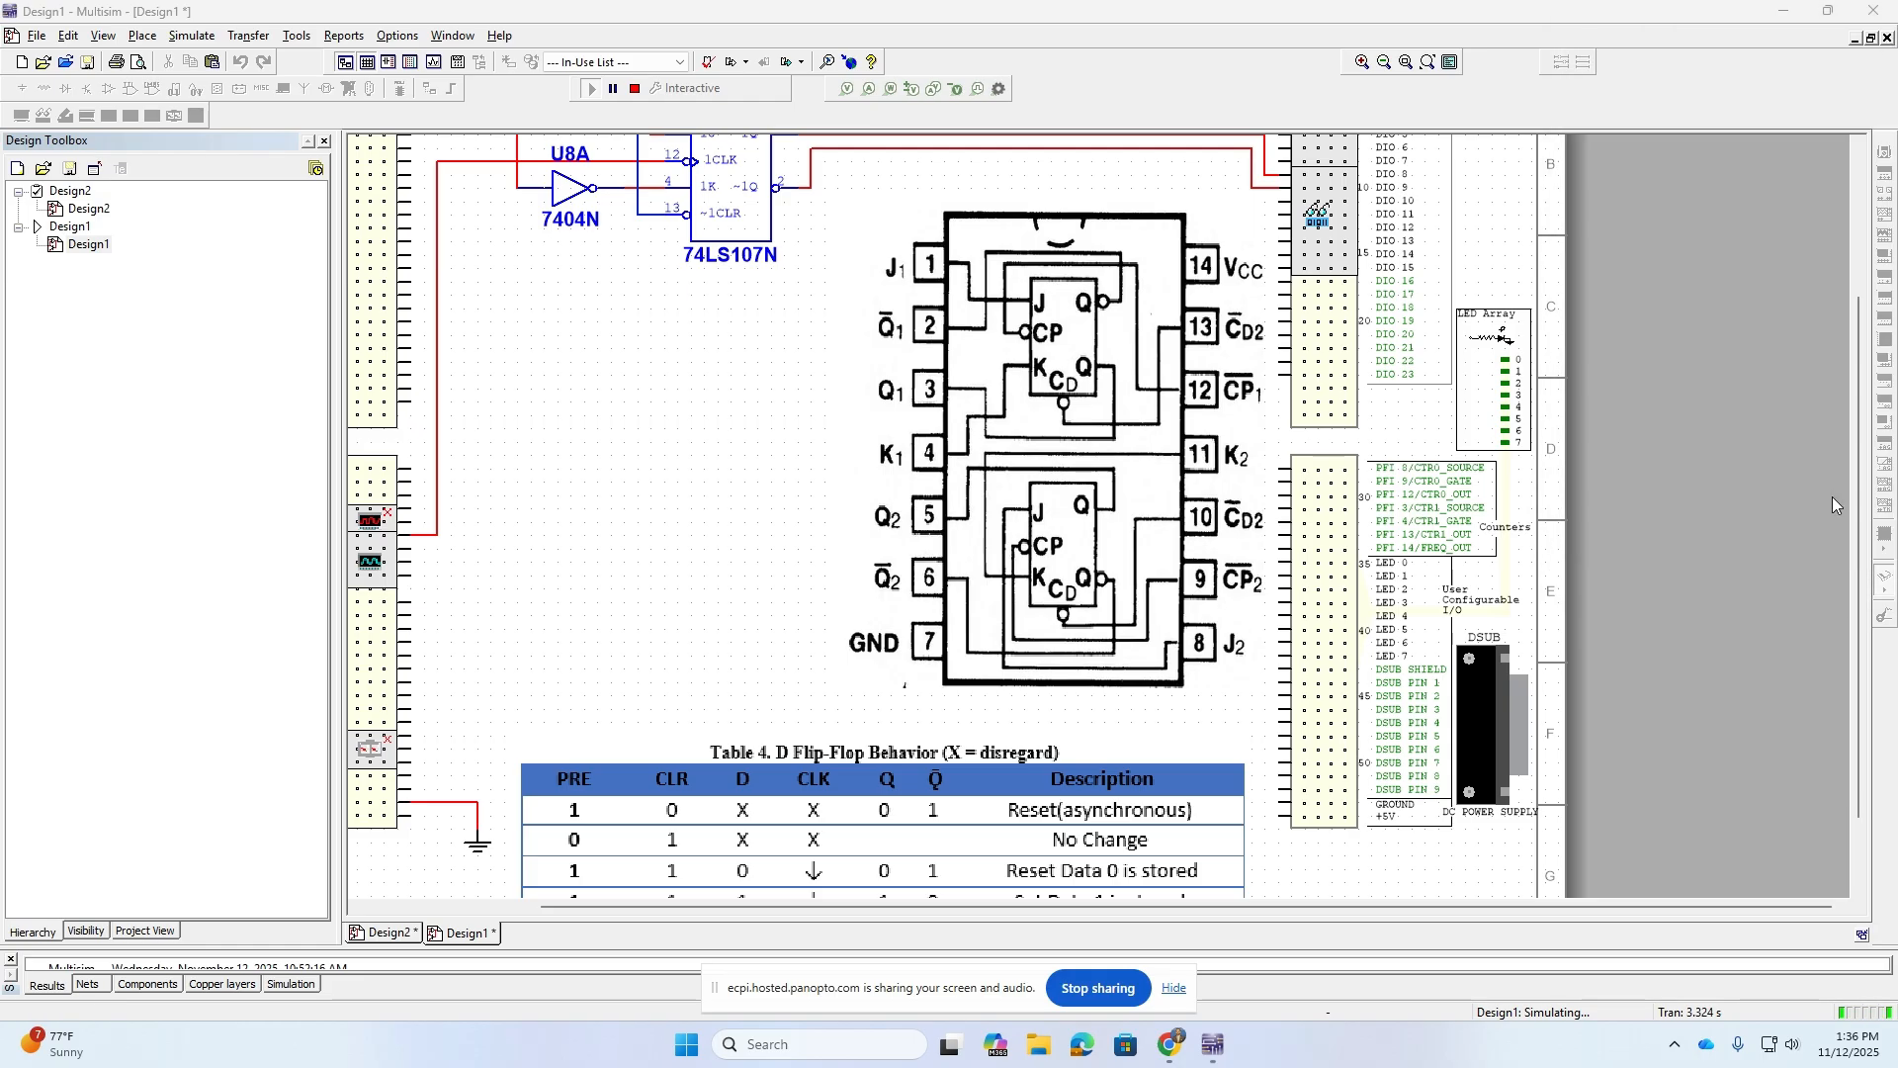
Step: Examine the 74LS107N flip-flop wiring to the prototyping board and compare it with the D flip-flop behavior table
scroll(1856, 547, up, 1)
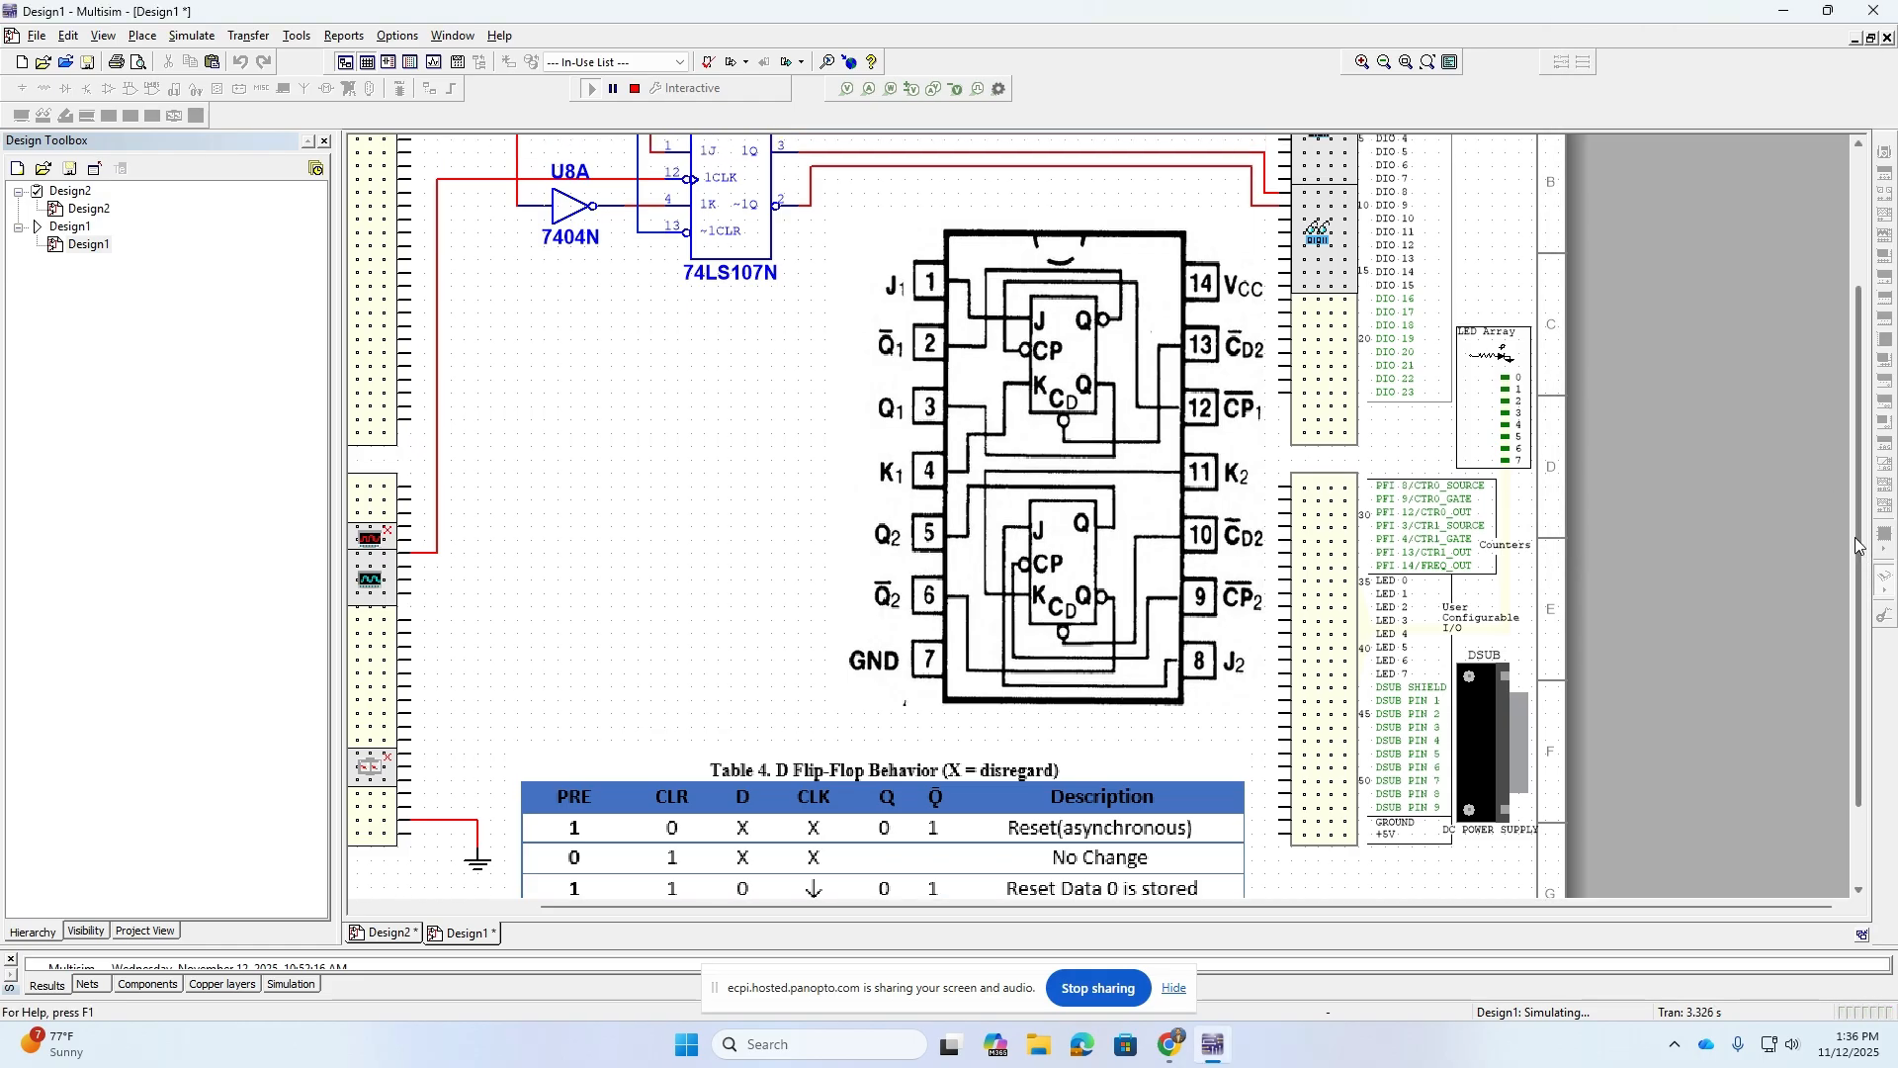
scroll(1857, 546, up, 10)
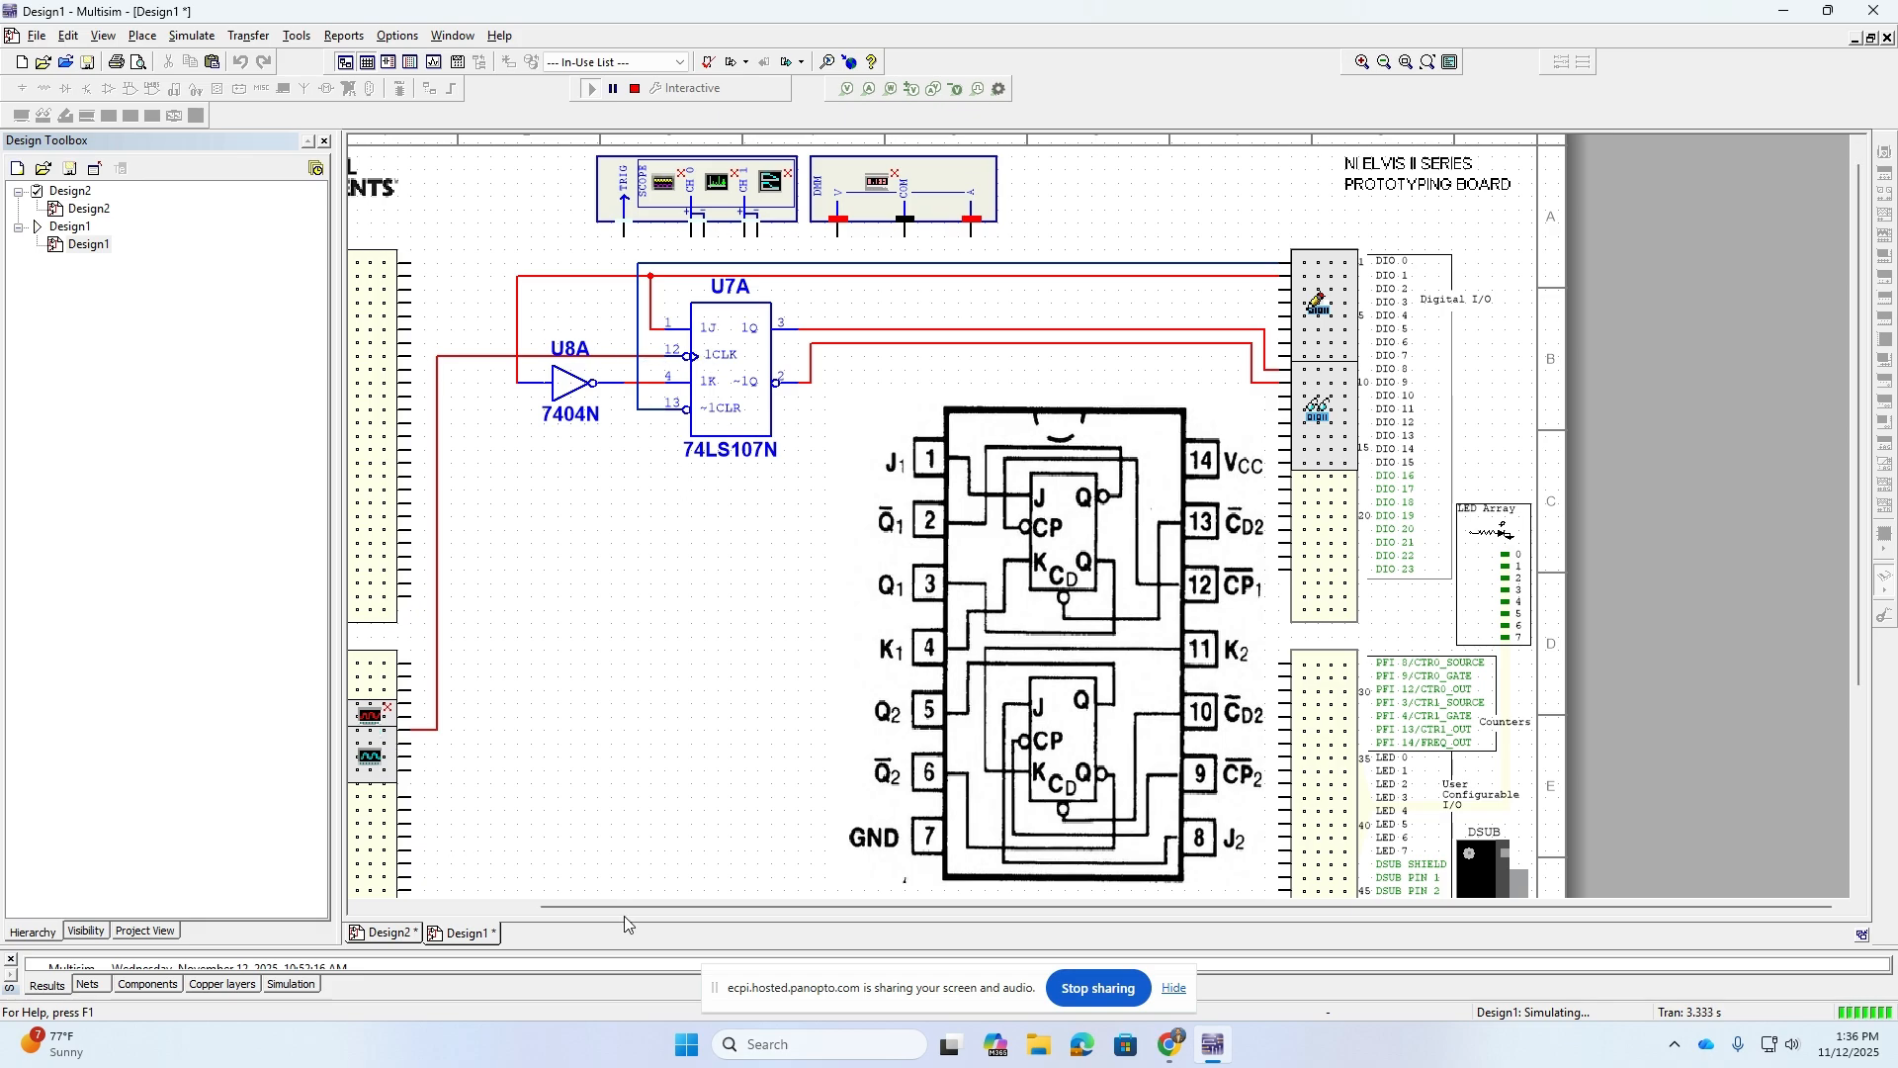
drag(680, 907, 560, 920)
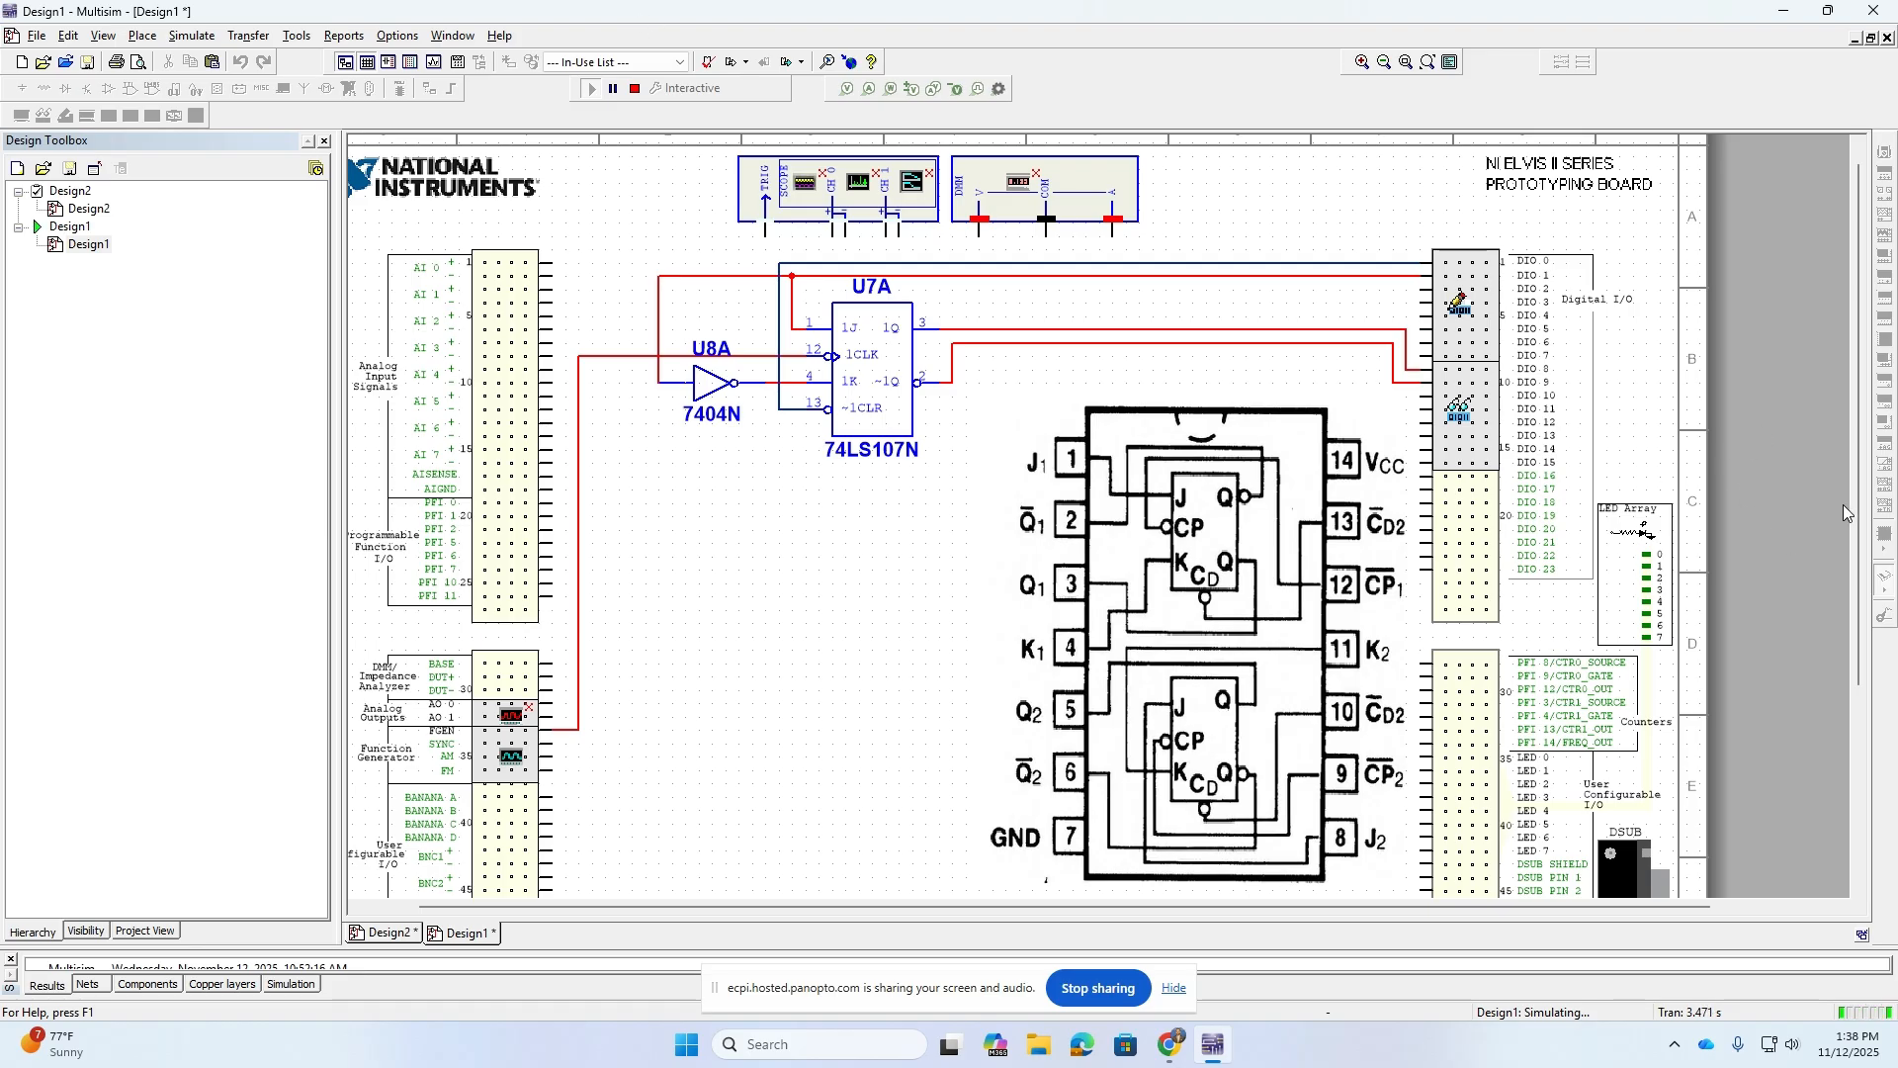
scroll(1861, 534, down, 3)
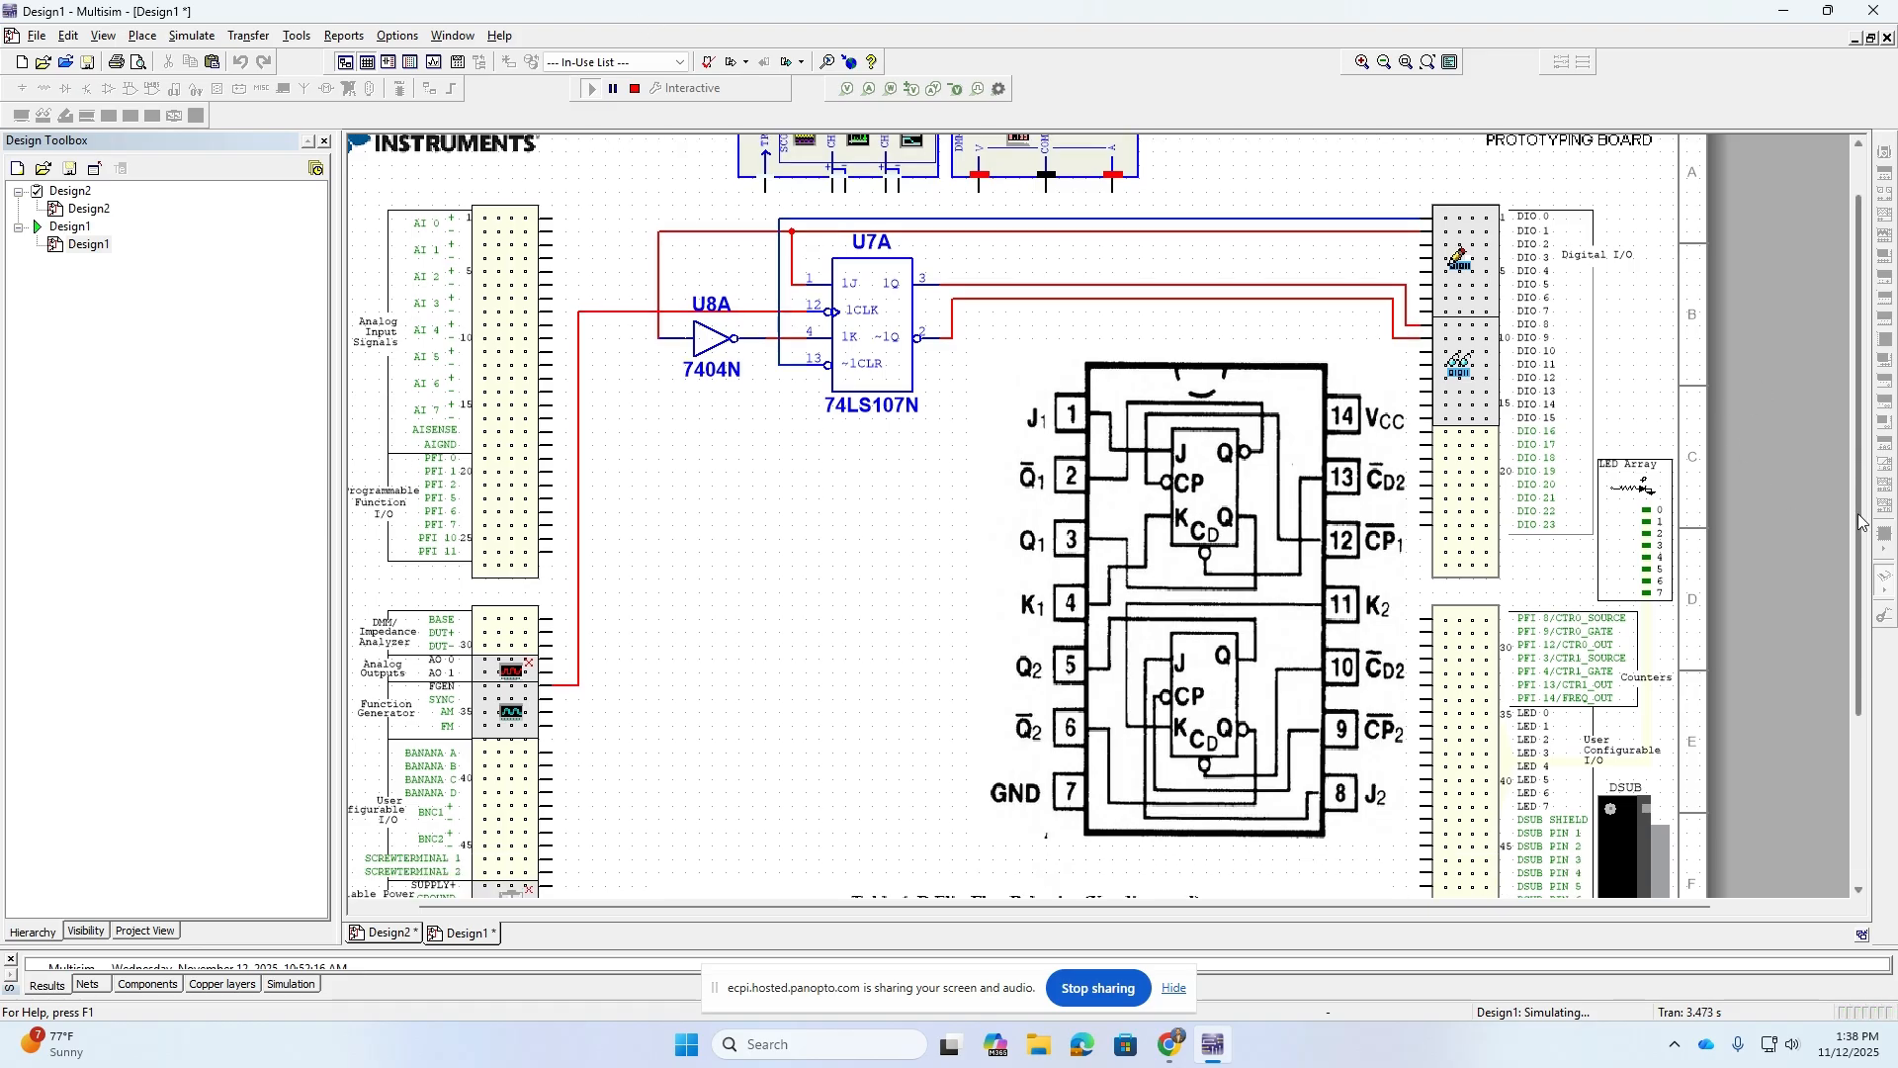
scroll(1860, 542, down, 7)
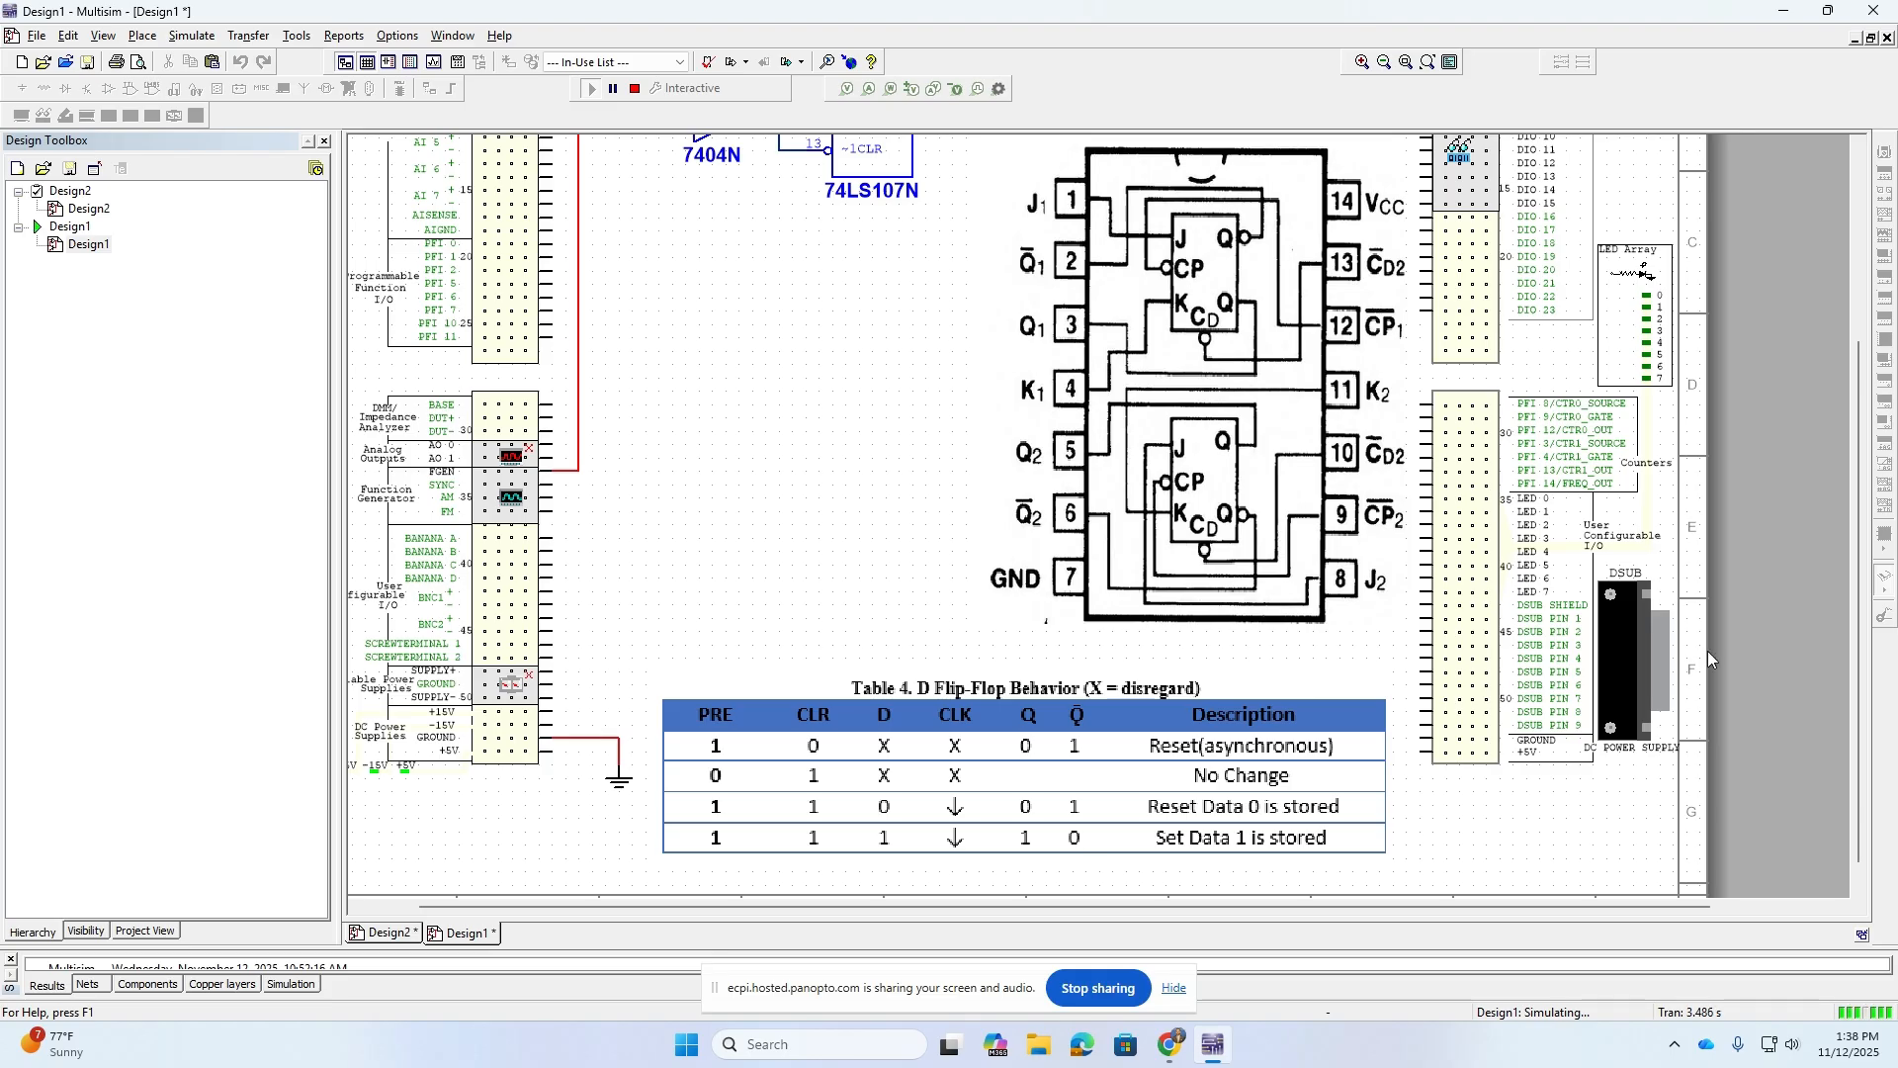
drag(1847, 674, 1854, 537)
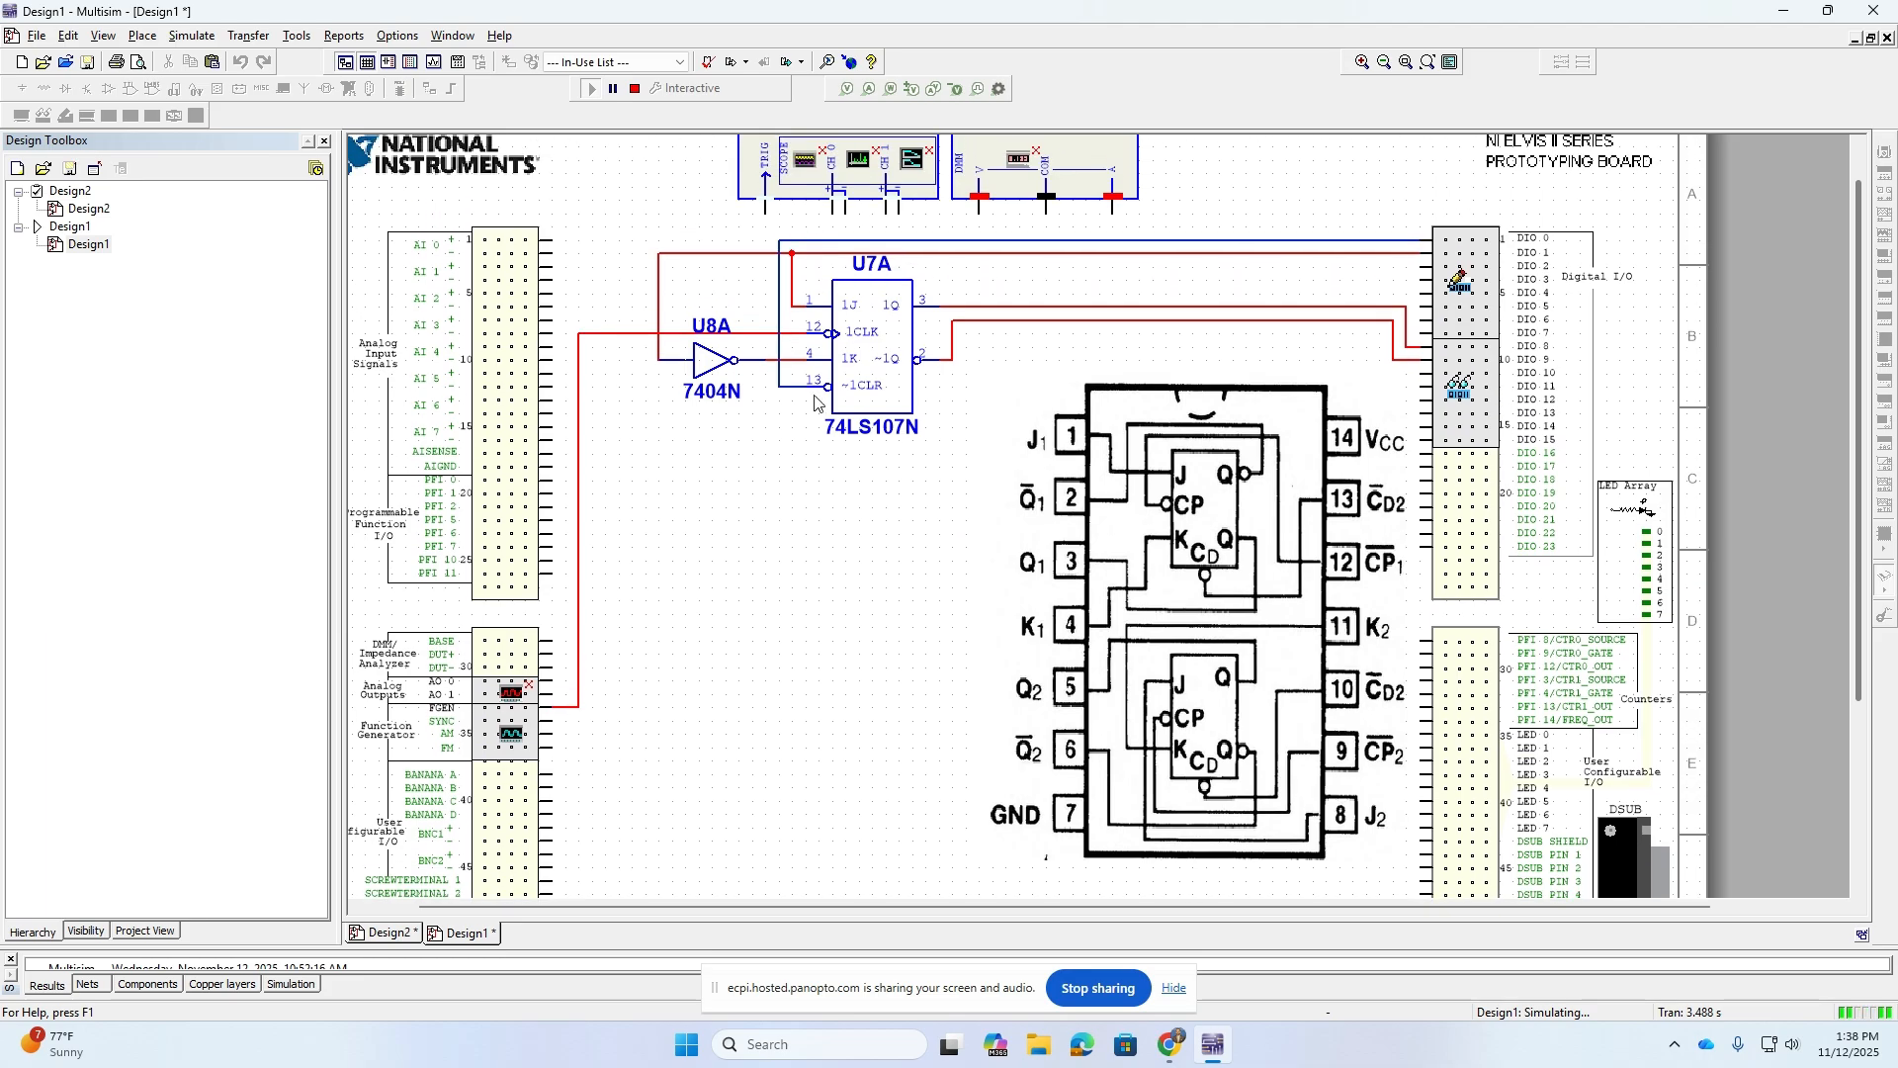
Step: Review the function generator's waveform settings, close its window and hide the screen-sharing notice
double_click(514, 734)
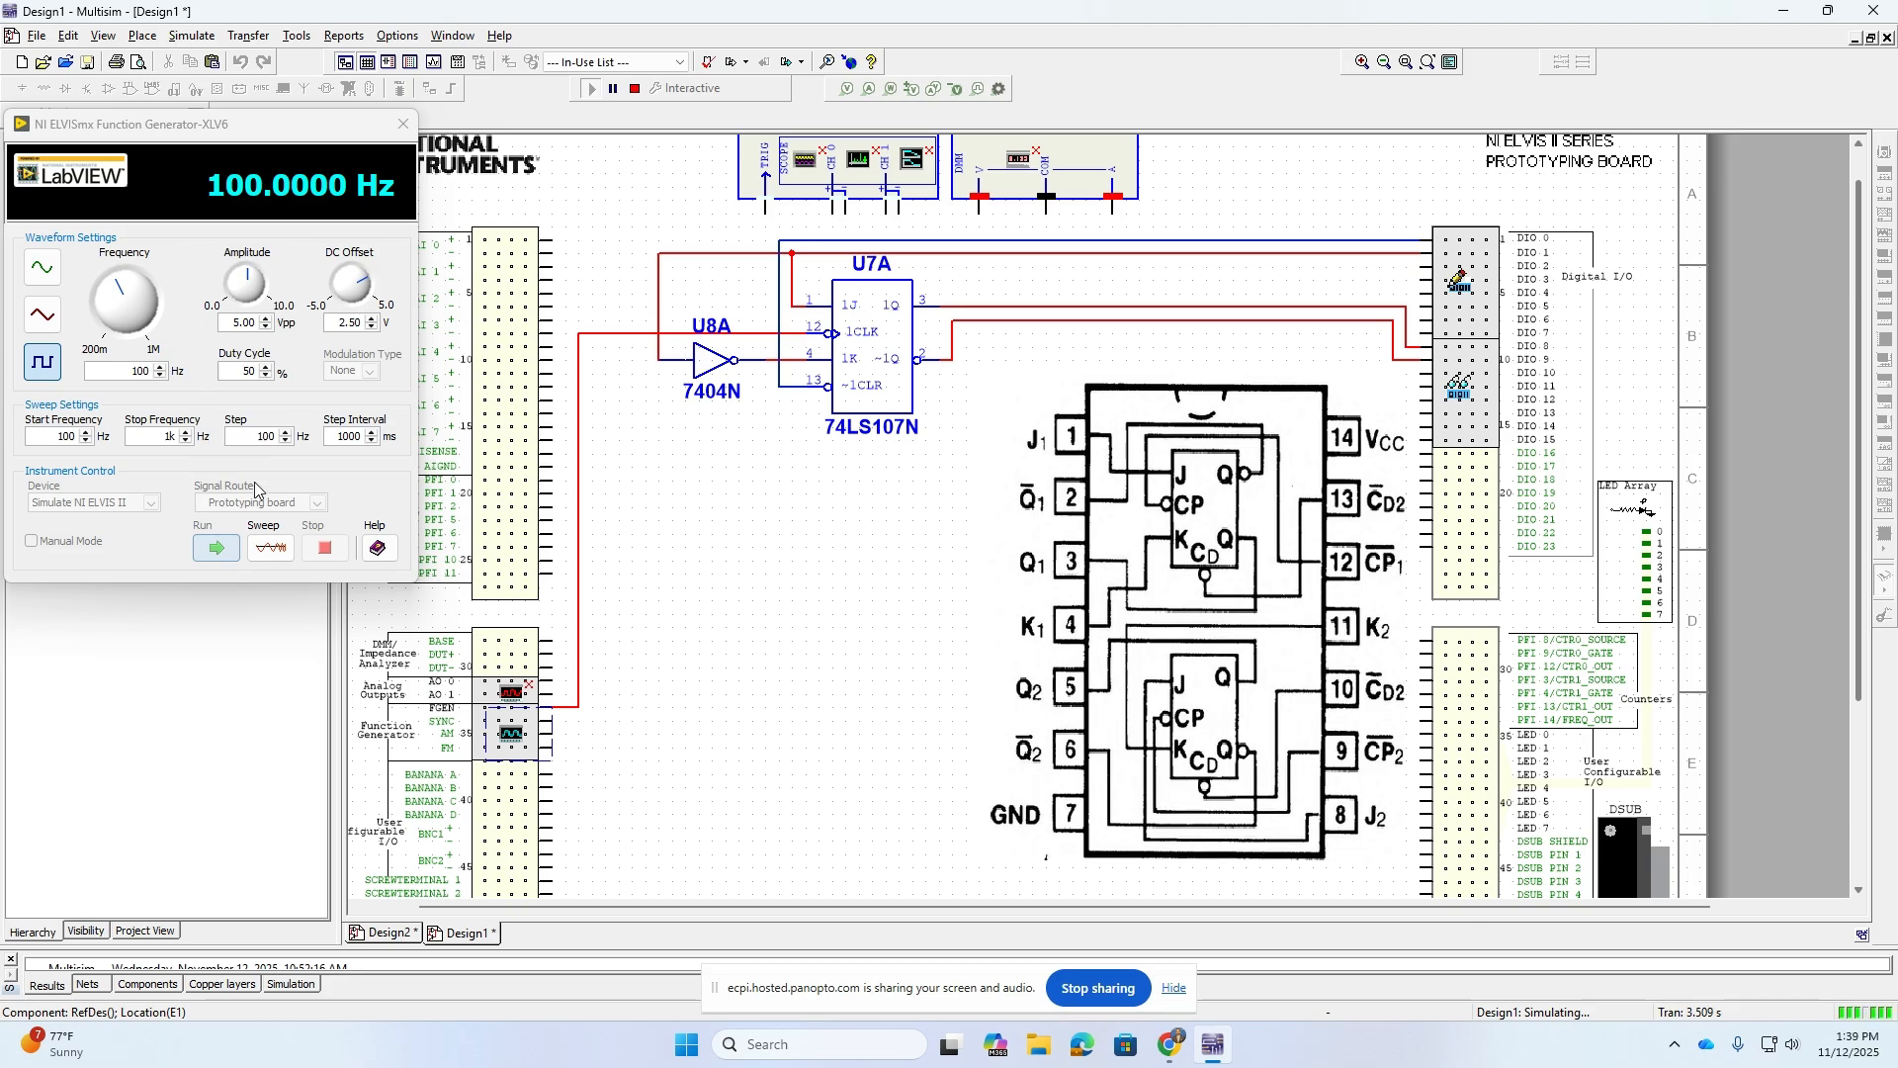
click(399, 129)
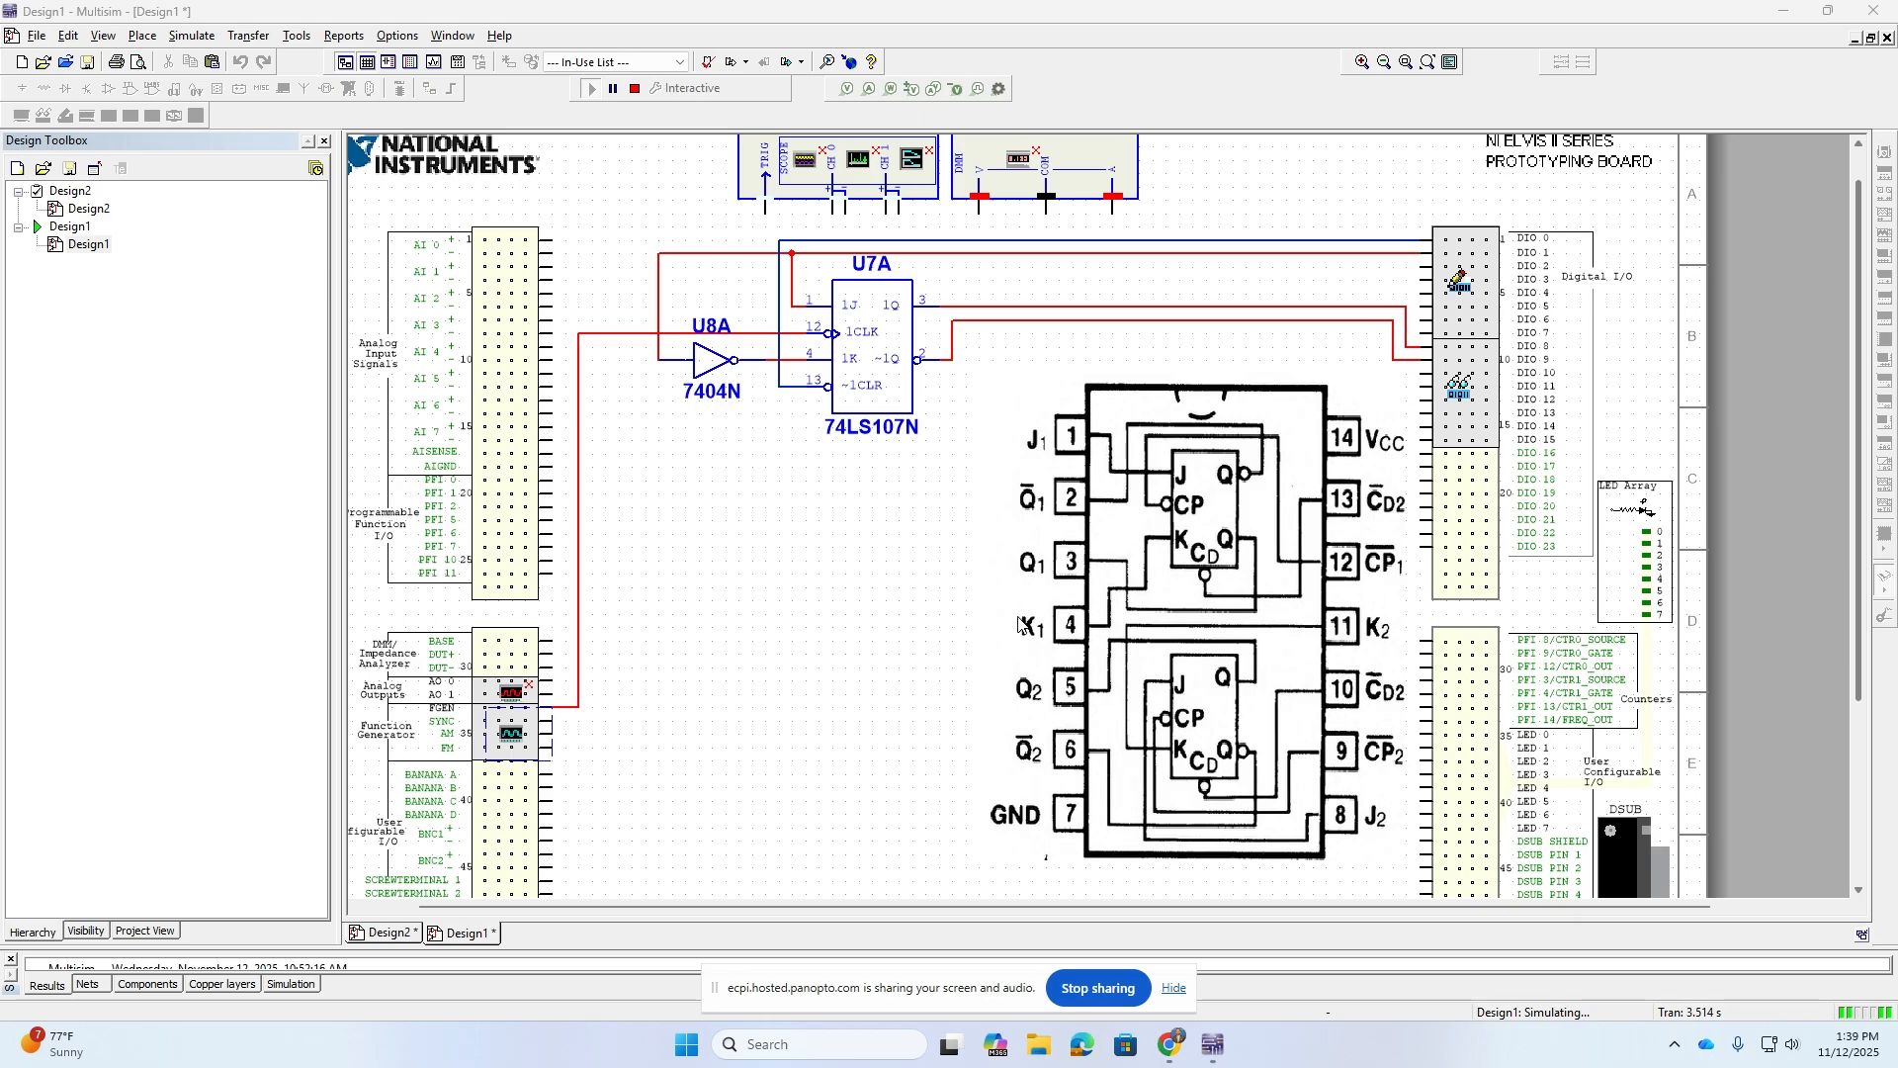
click(1177, 989)
Step: Reopen the Digital Reader and Digital Writer and stack their windows beside the schematic, with the writer above the reader
click(1464, 401)
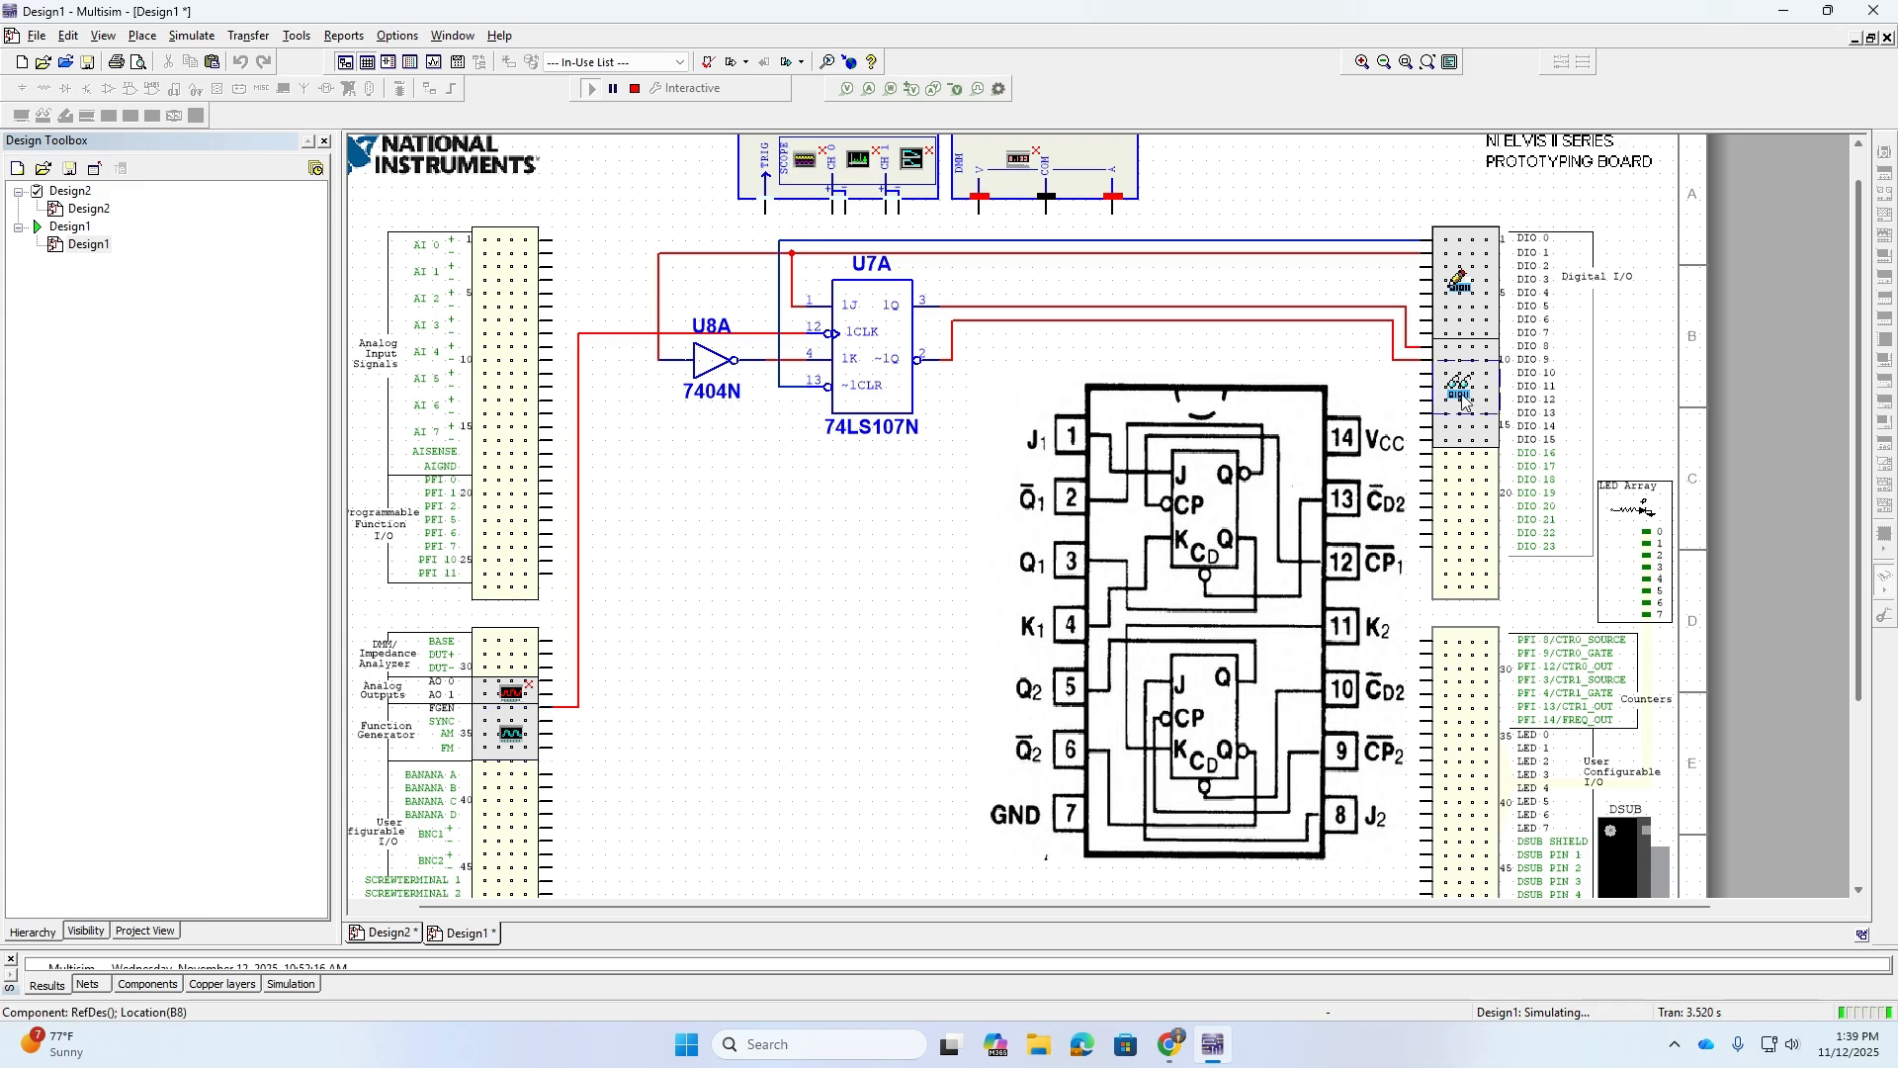
double_click(1464, 400)
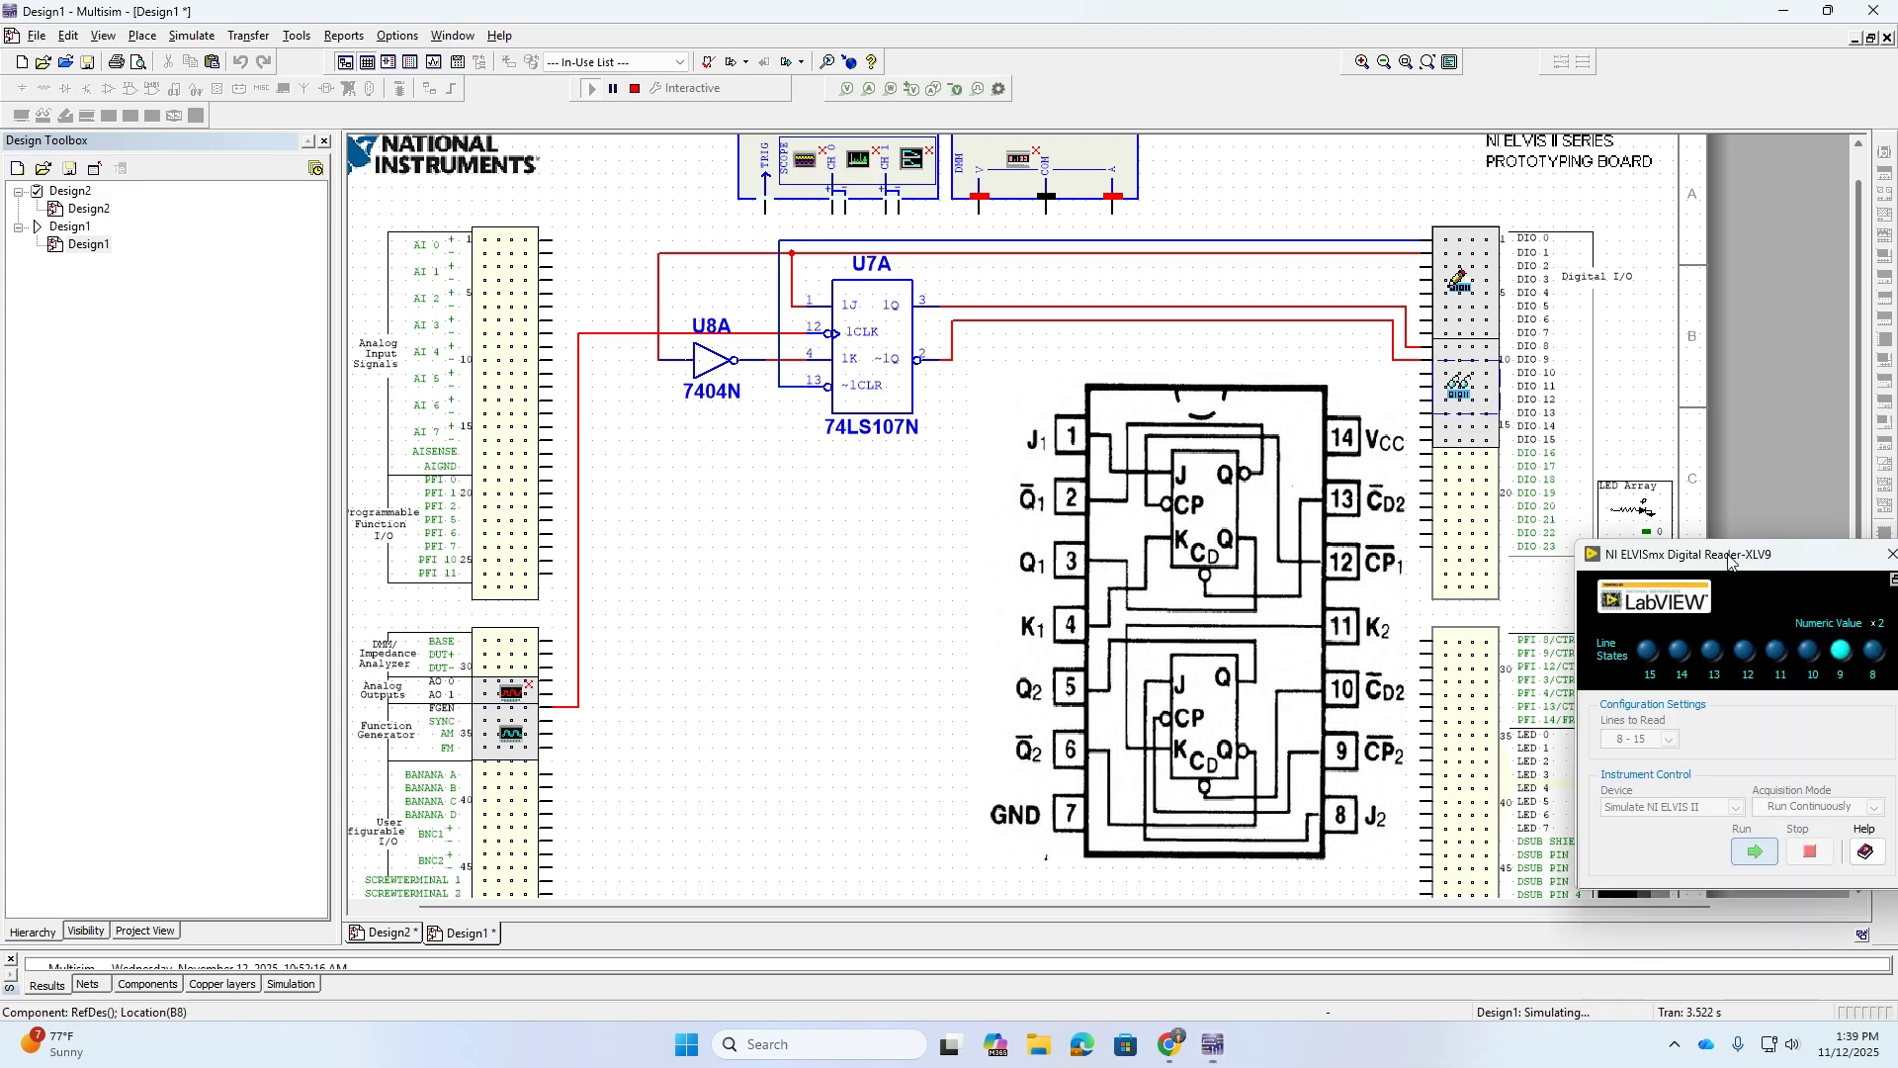
drag(1727, 559, 151, 578)
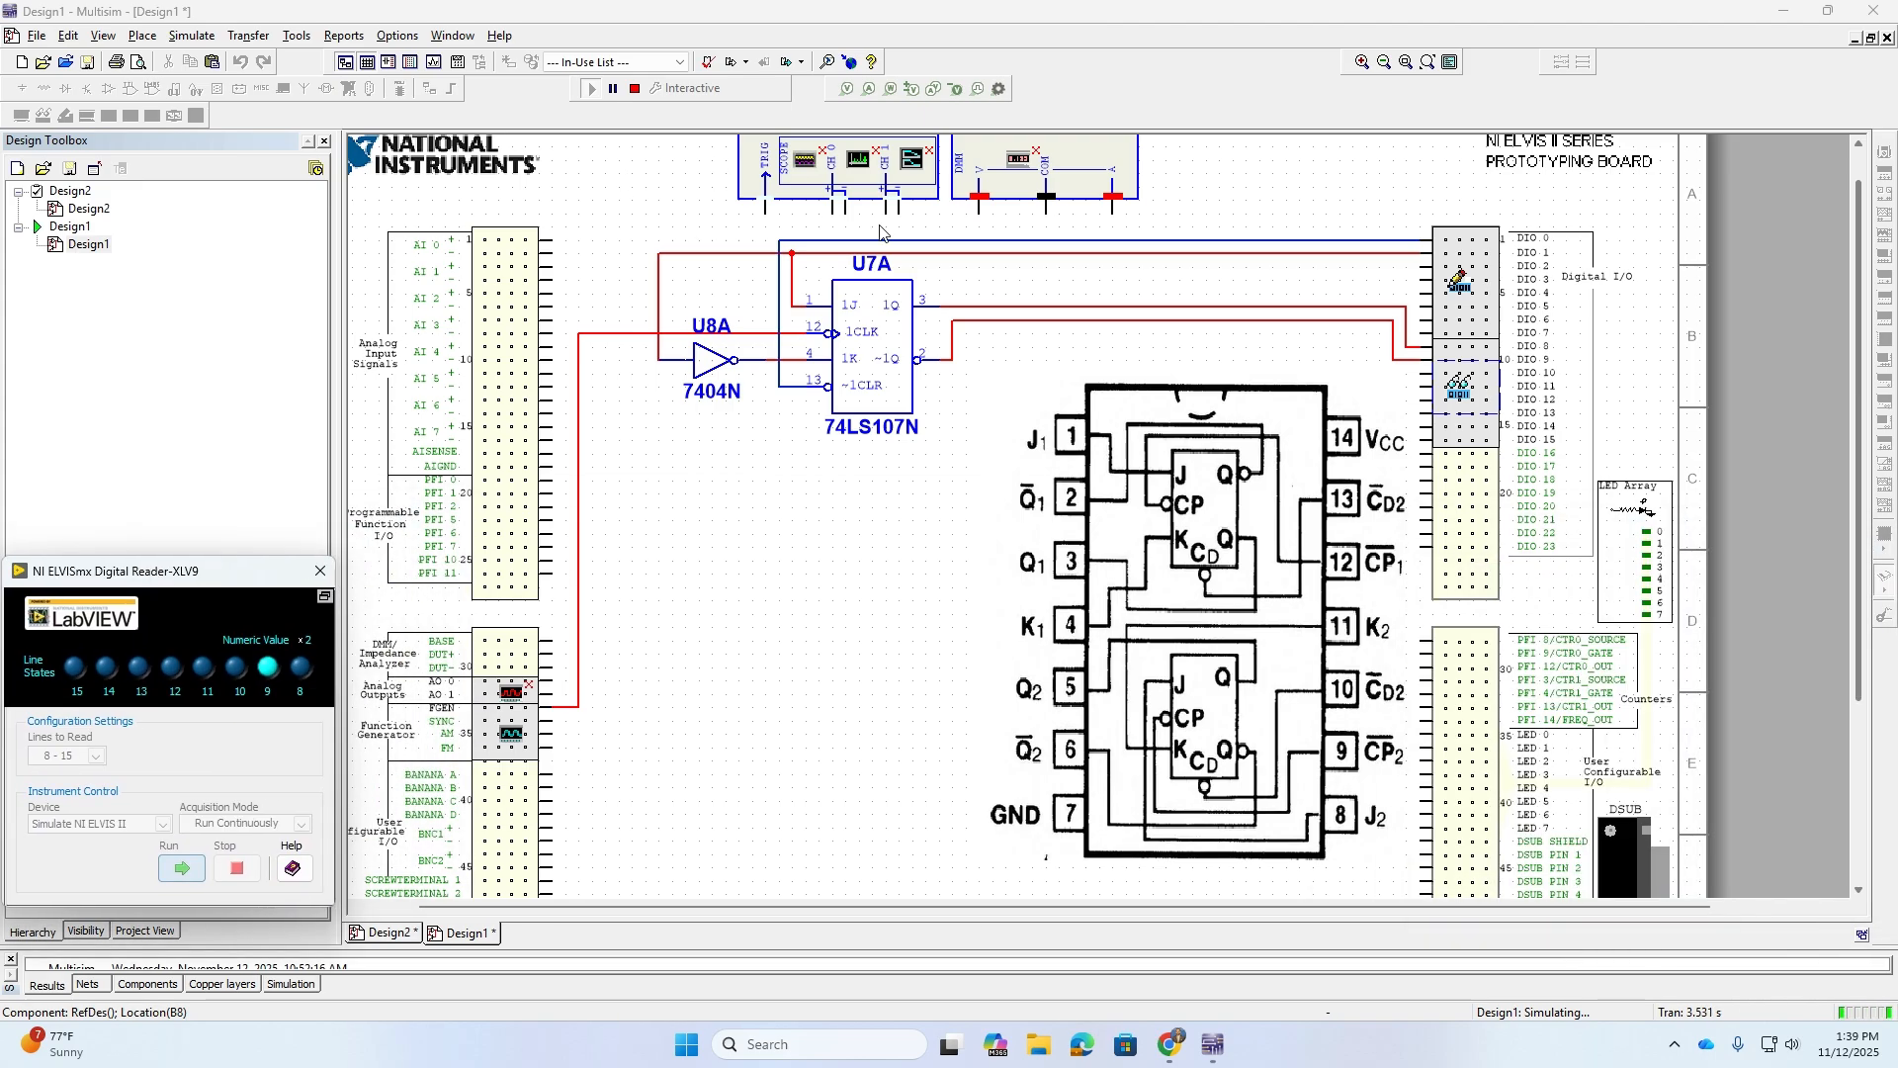
double_click(1463, 295)
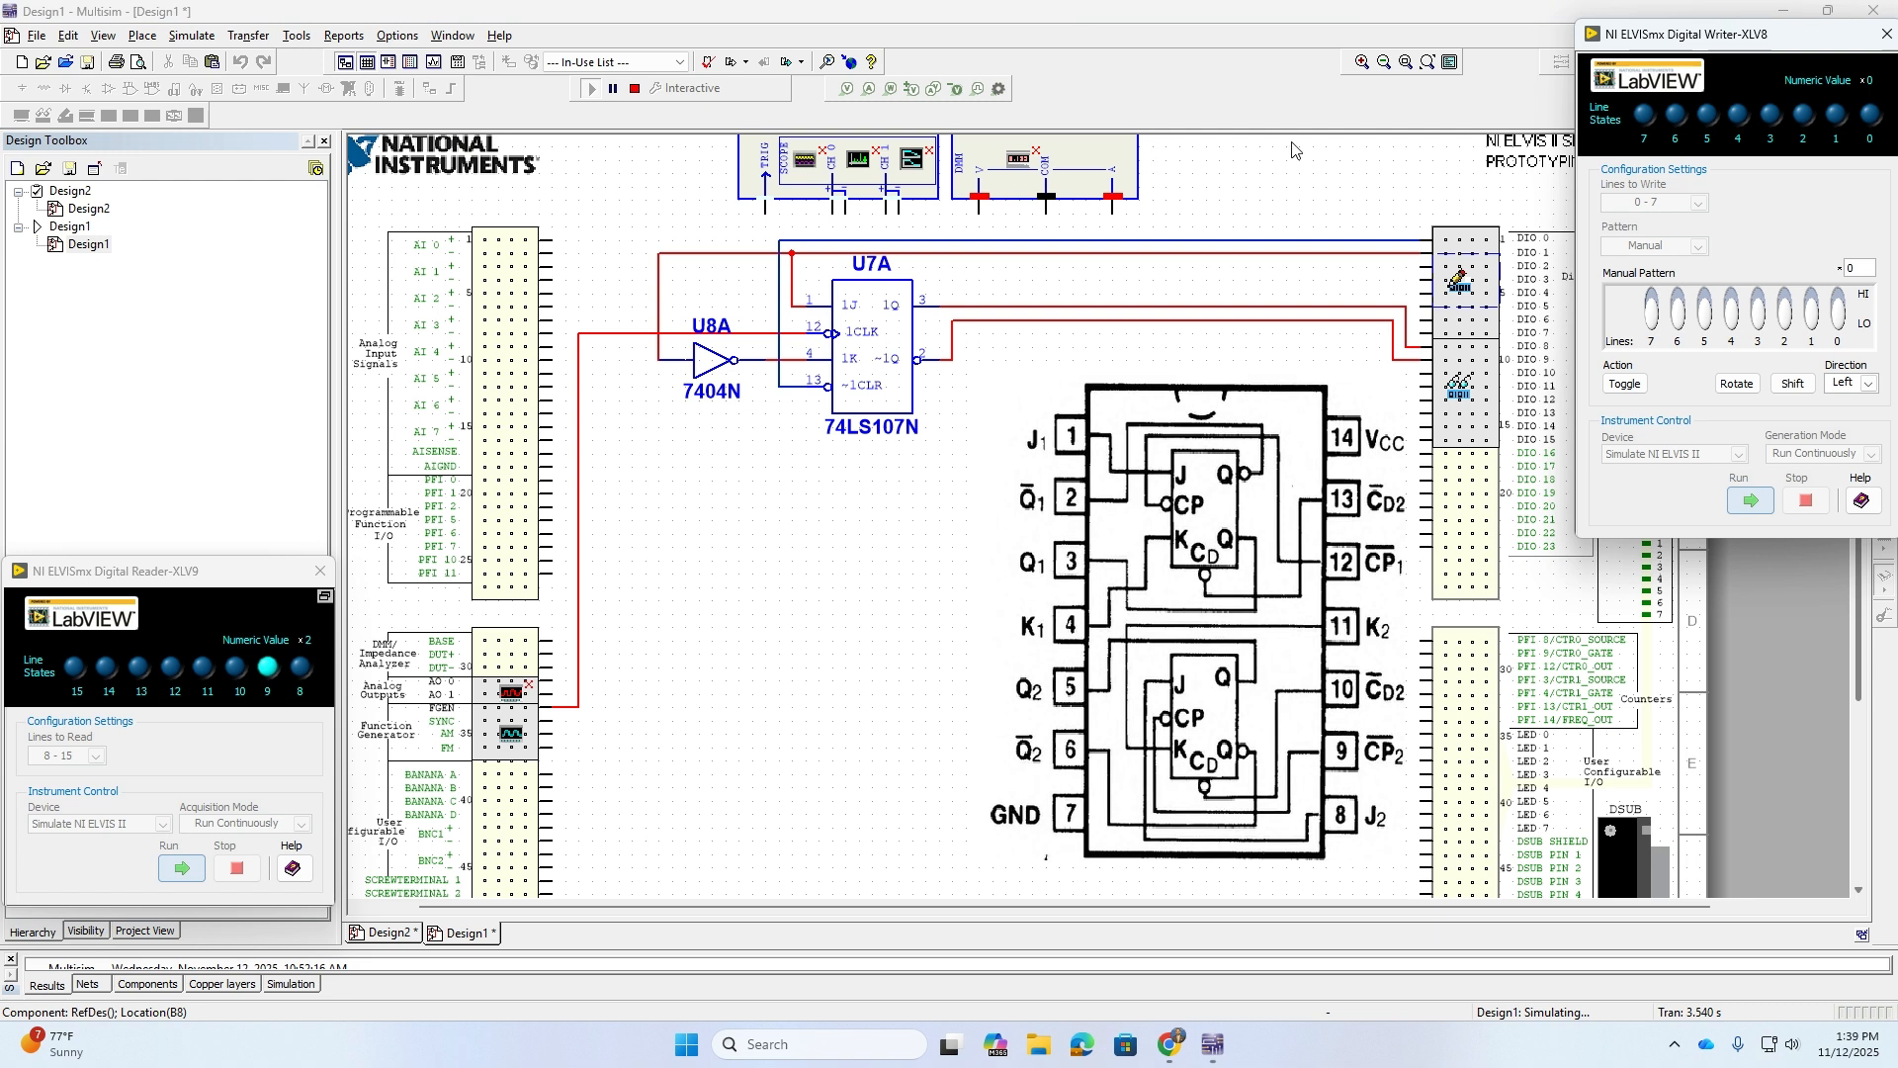
drag(1825, 41, 255, 52)
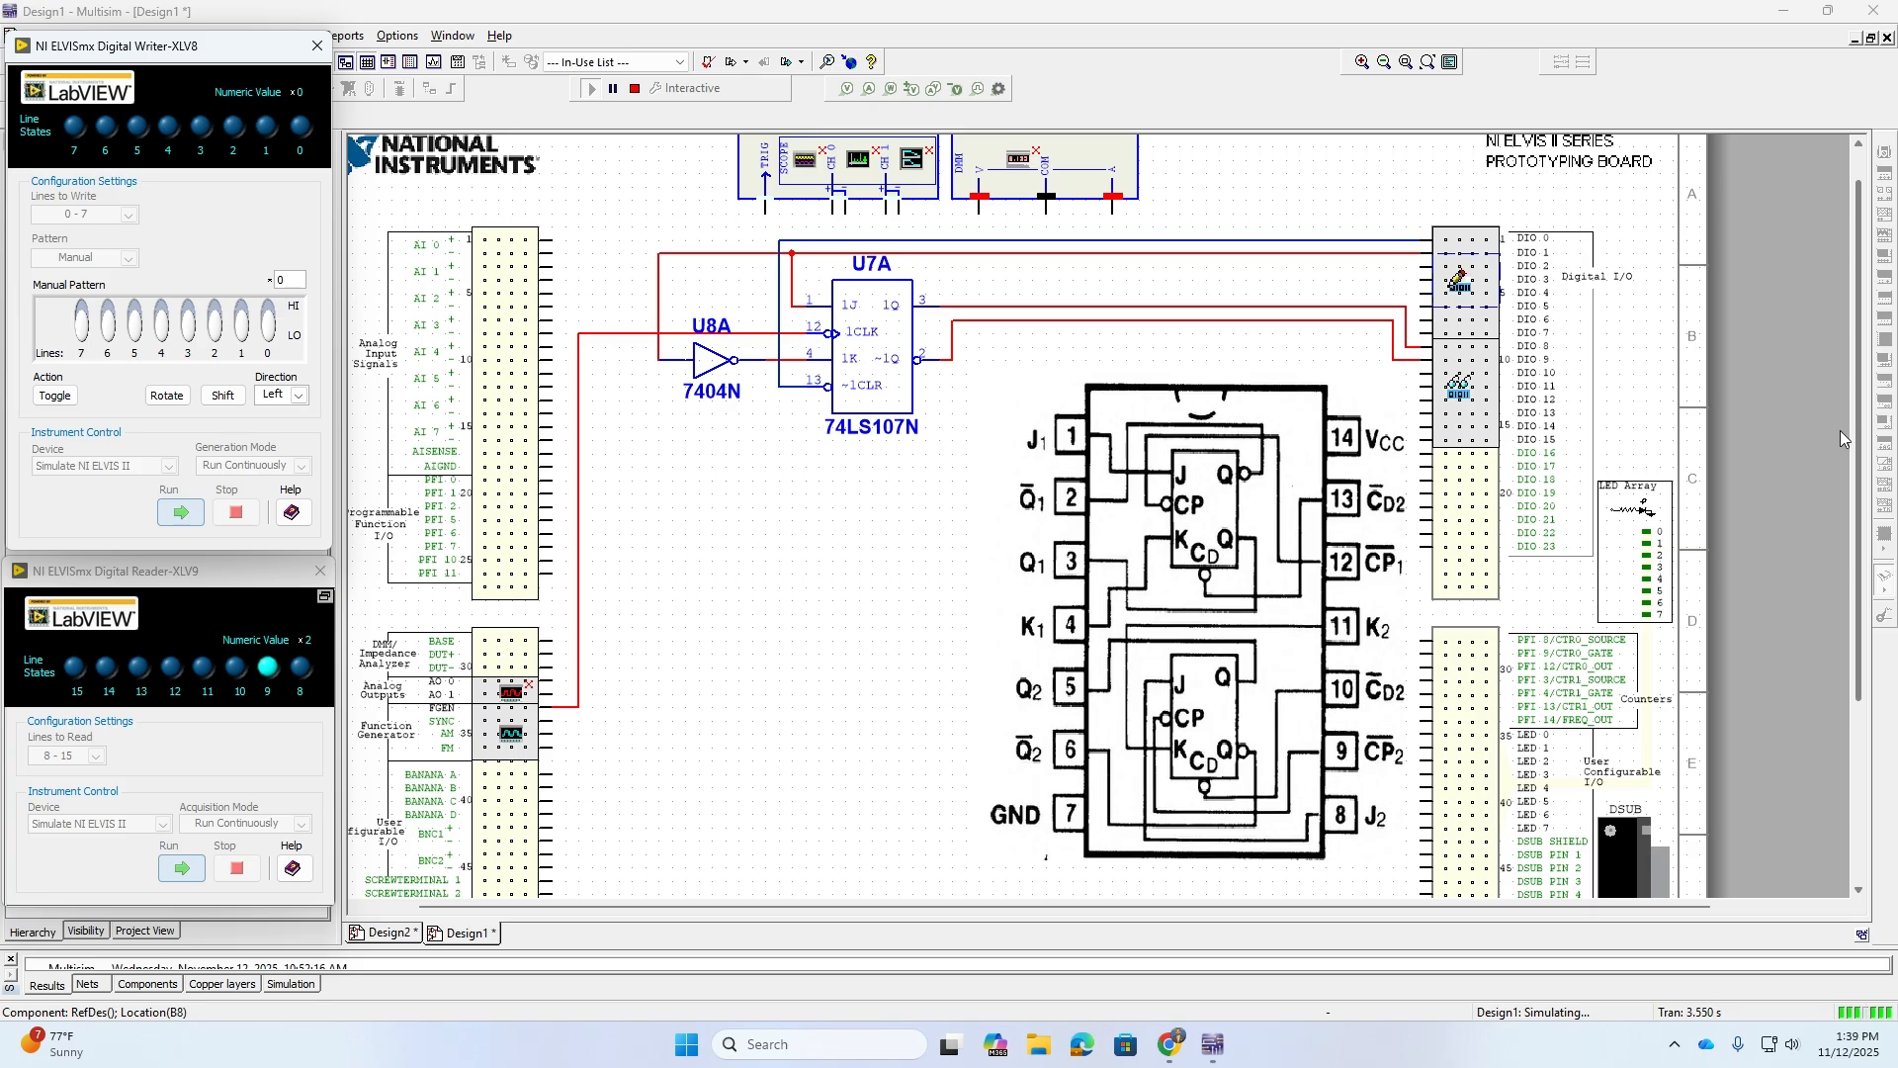
Step: Examine the D flip-flop behavior table for the expected outputs of each clear, data and clock combination
scroll(1847, 436, right, 3)
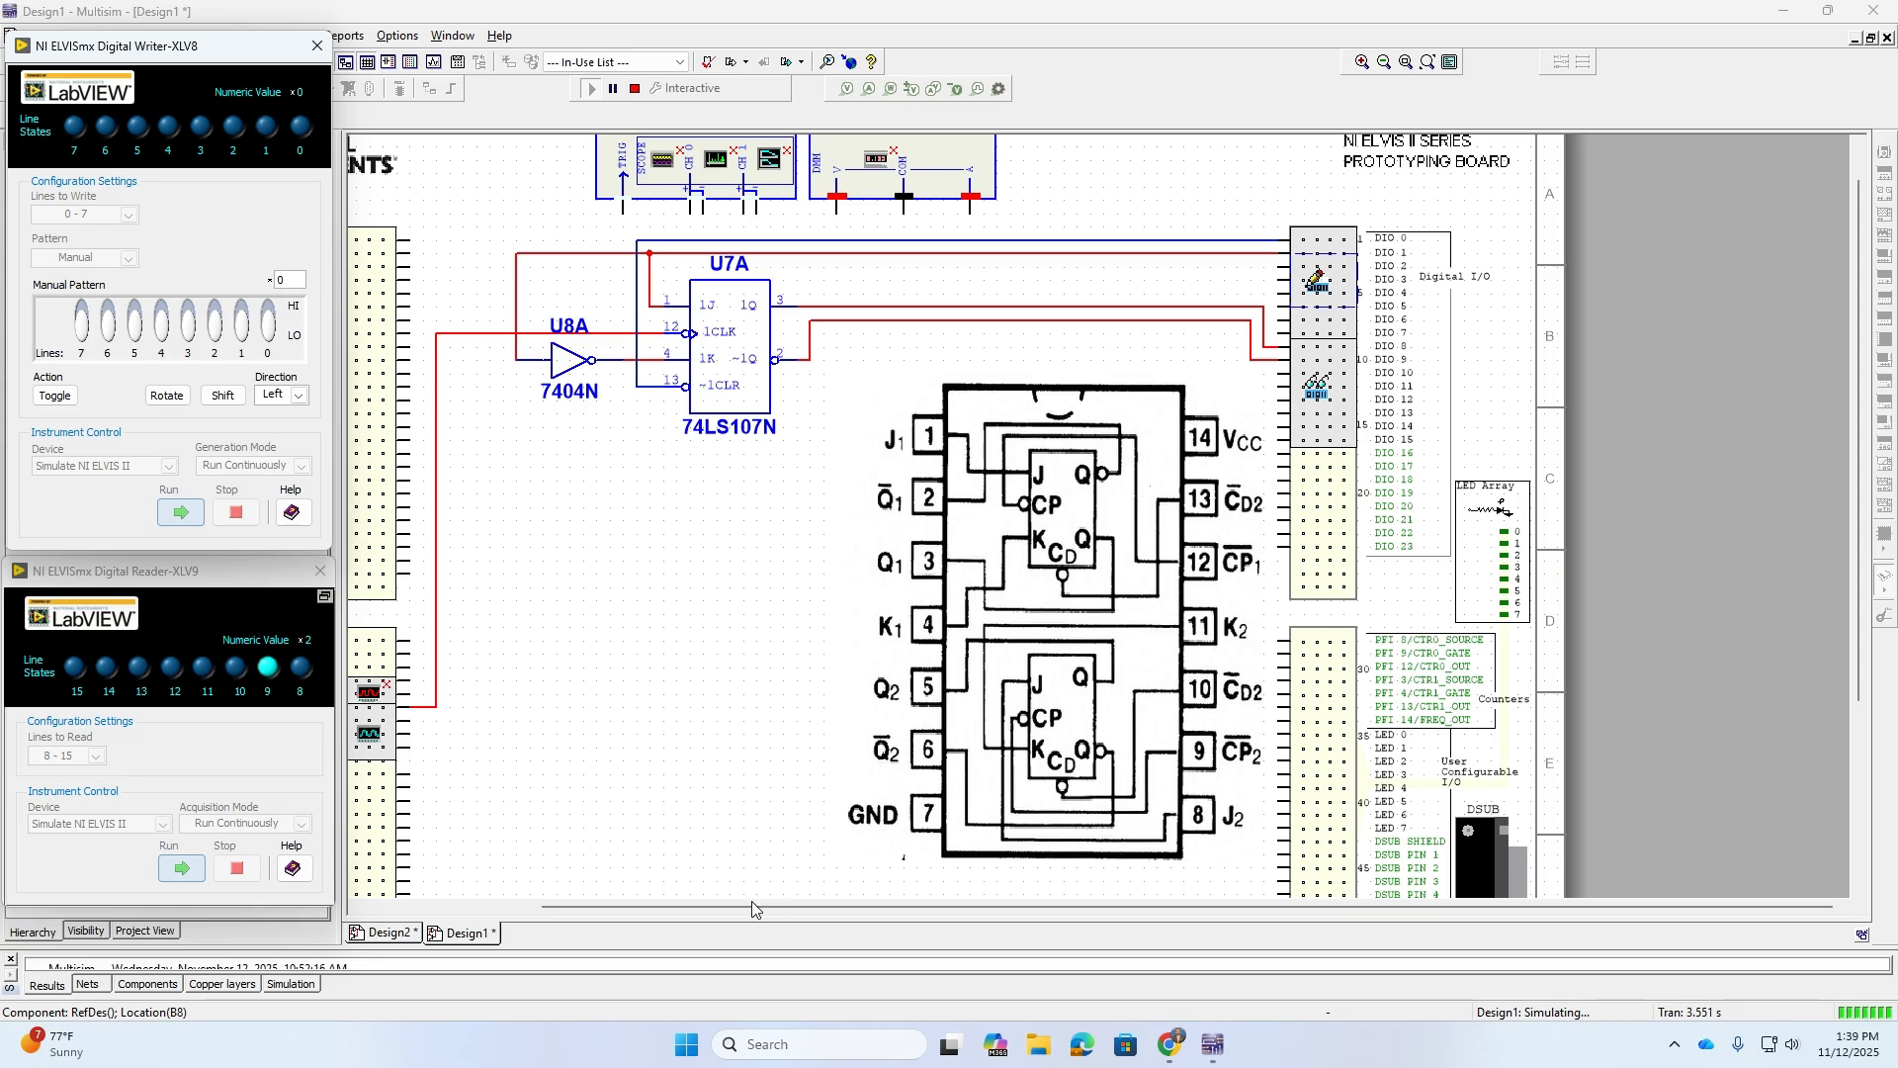
drag(747, 906, 600, 906)
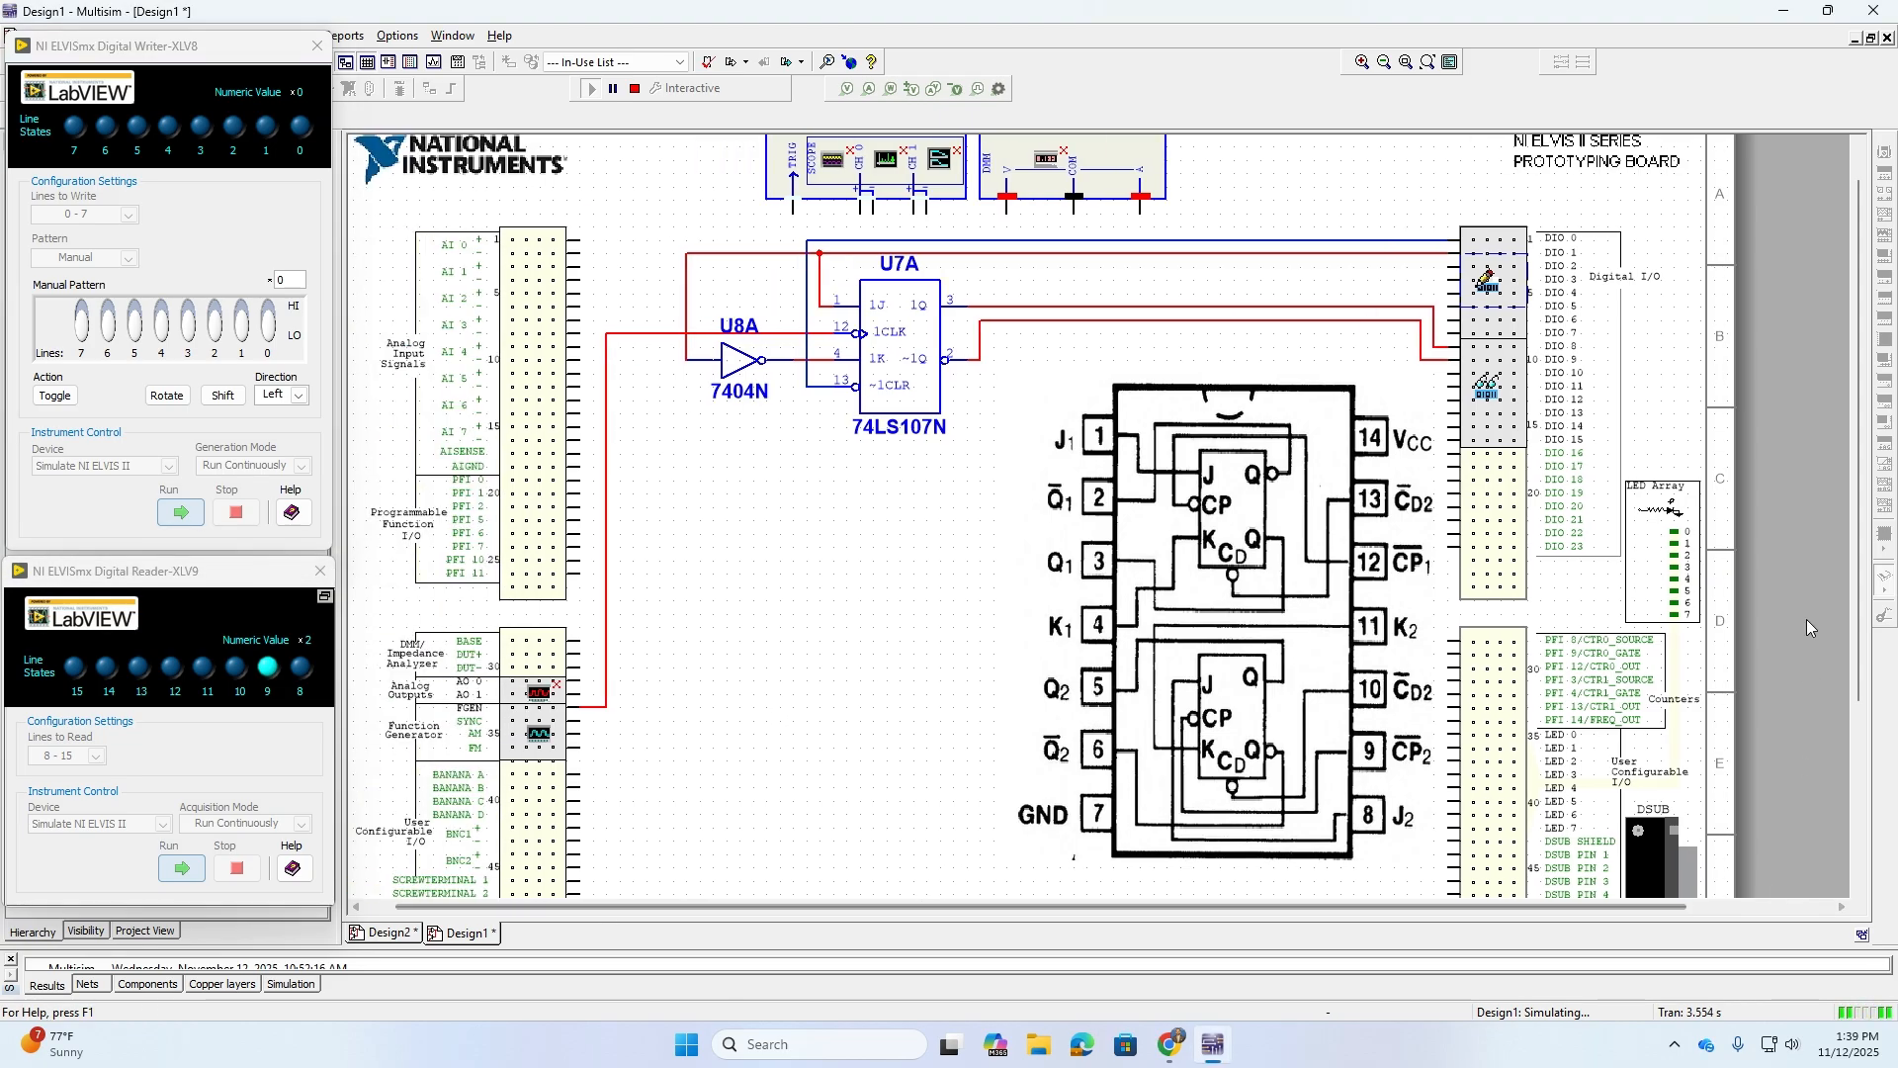
drag(1859, 622, 1888, 786)
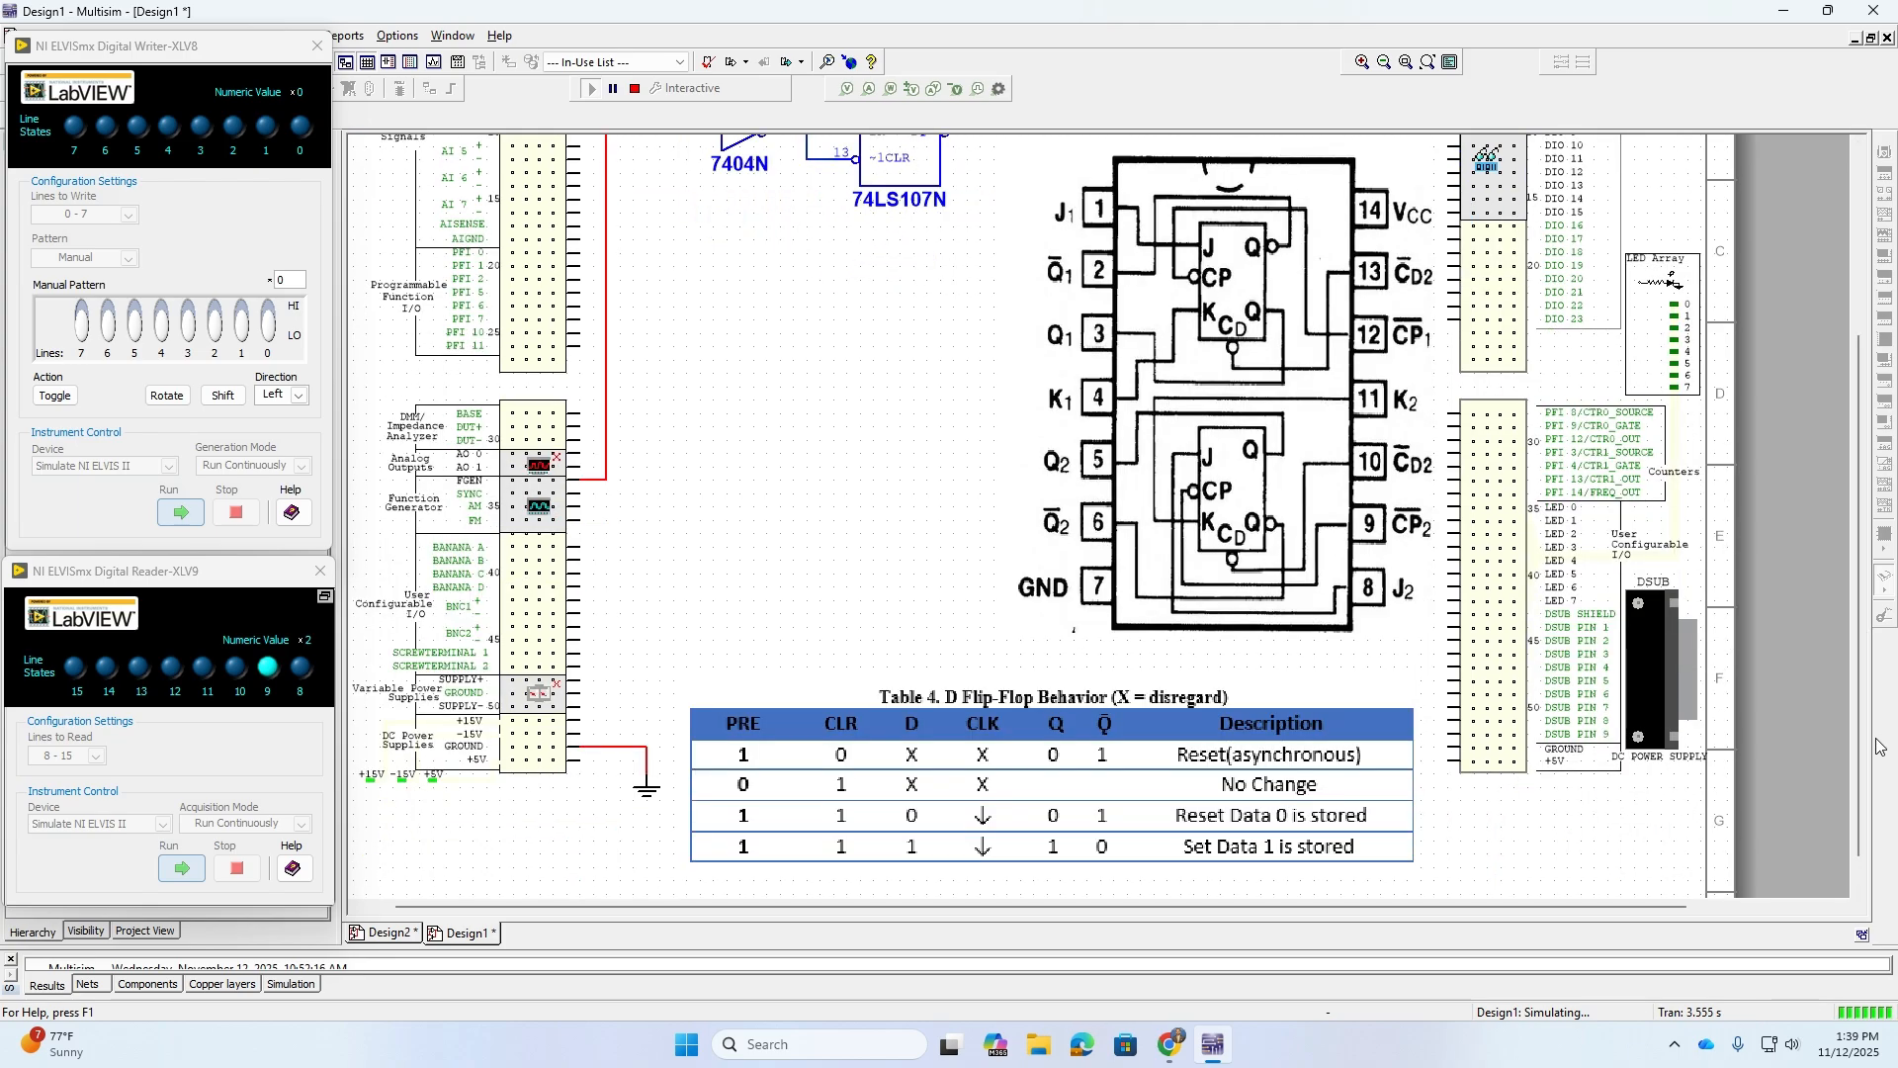
scroll(762, 692, down, 1)
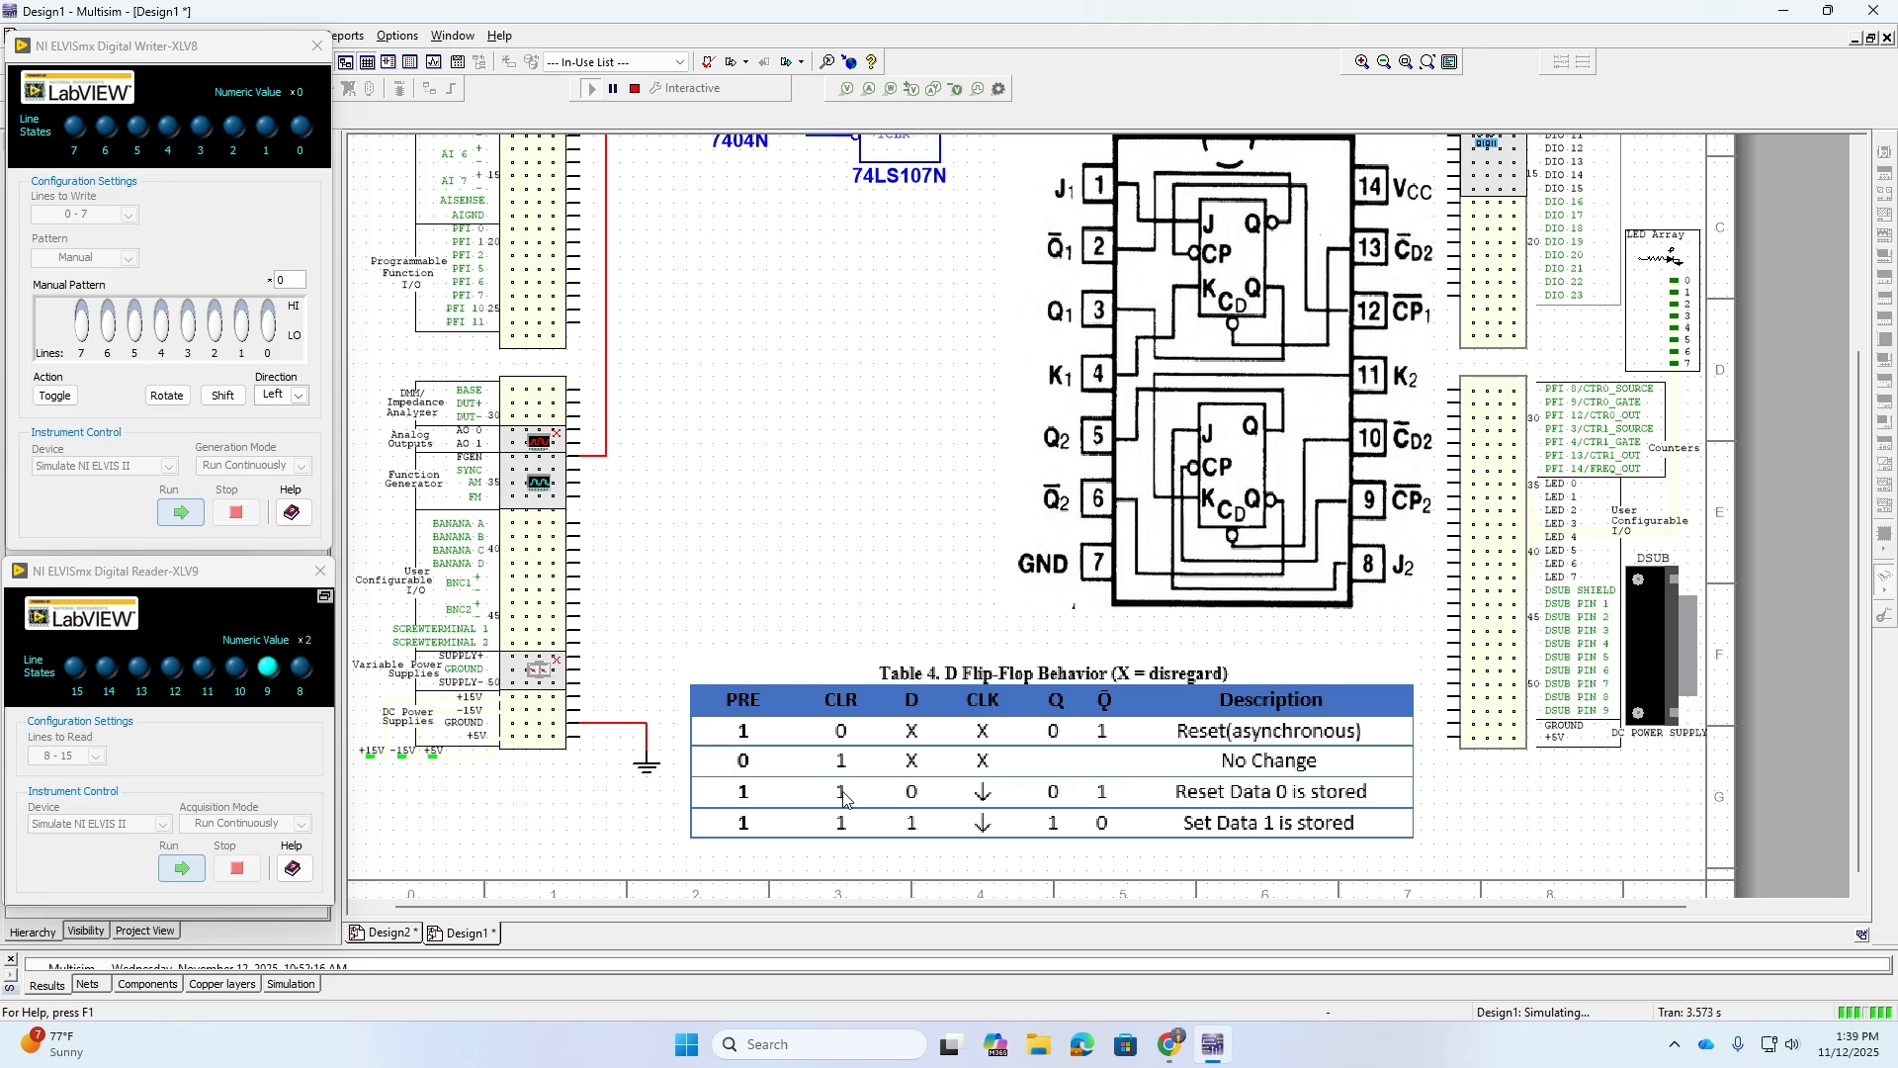
scroll(969, 563, up, 1)
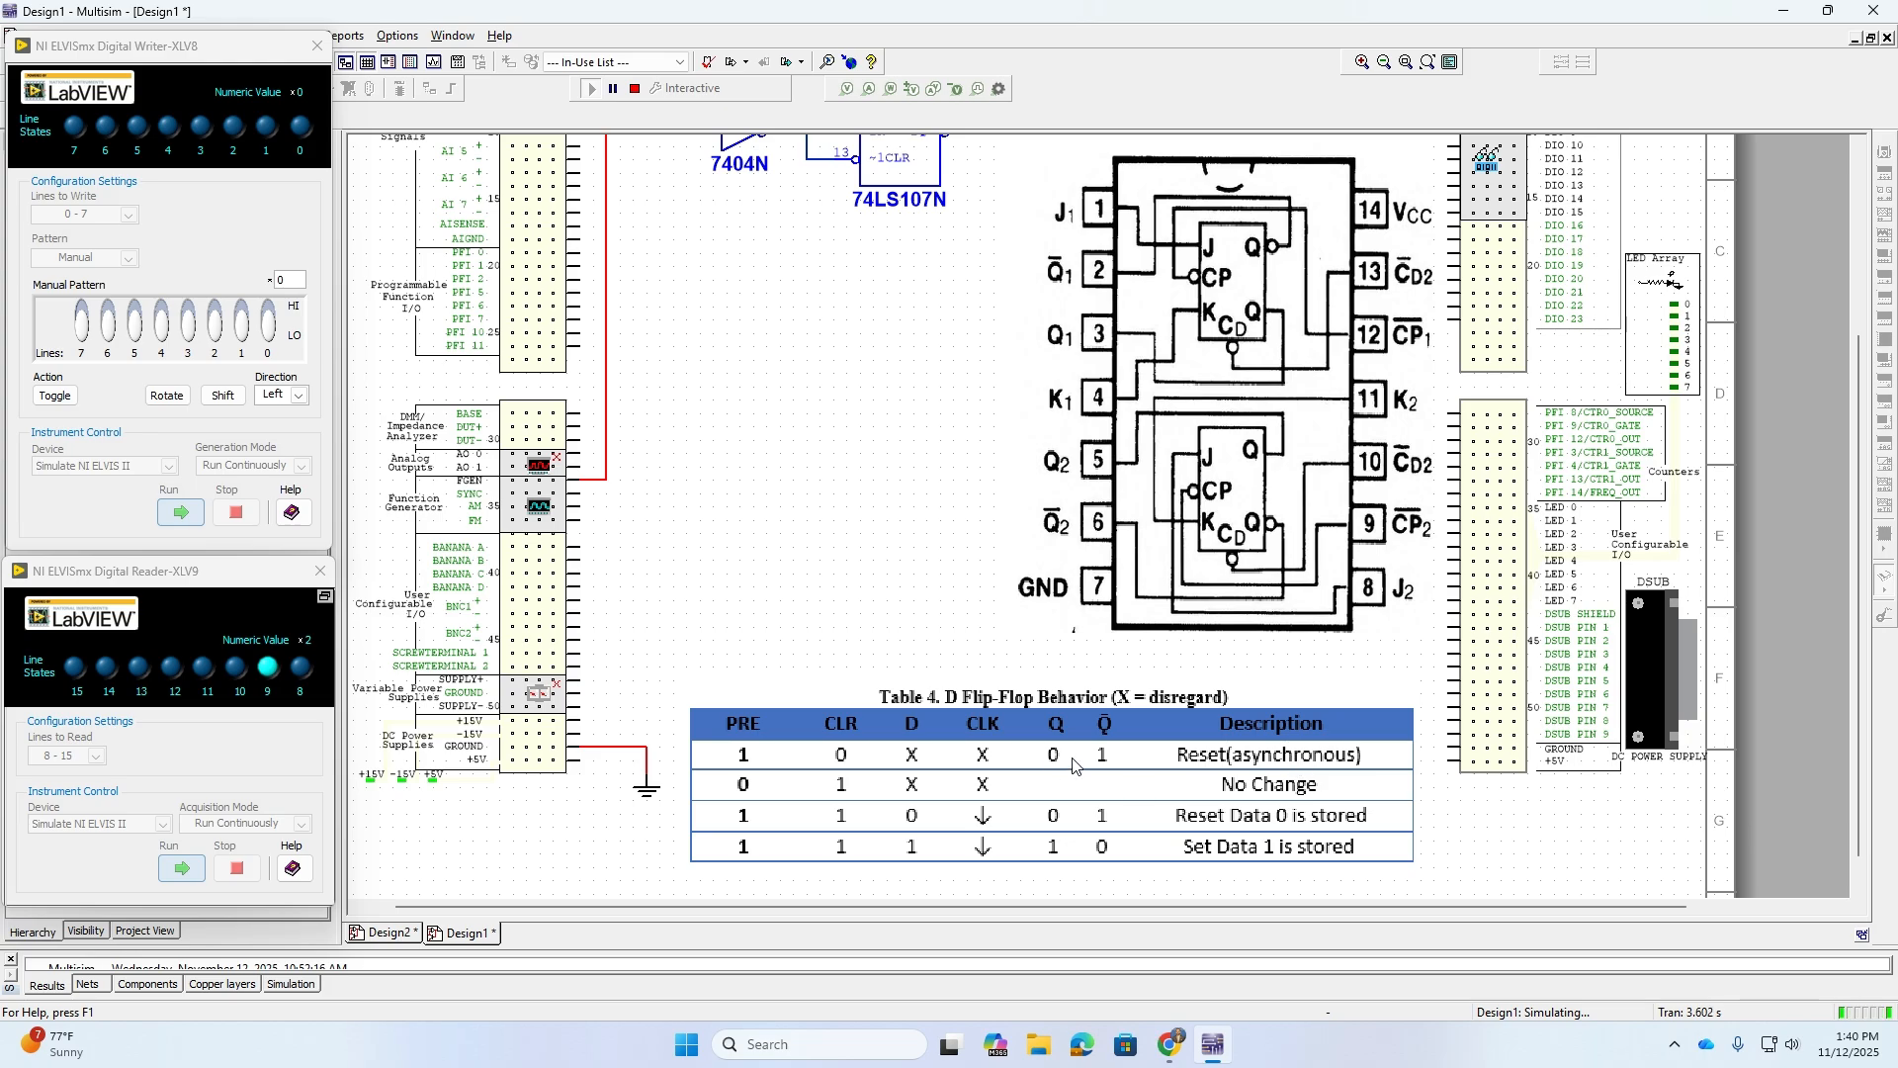
scroll(623, 371, up, 2)
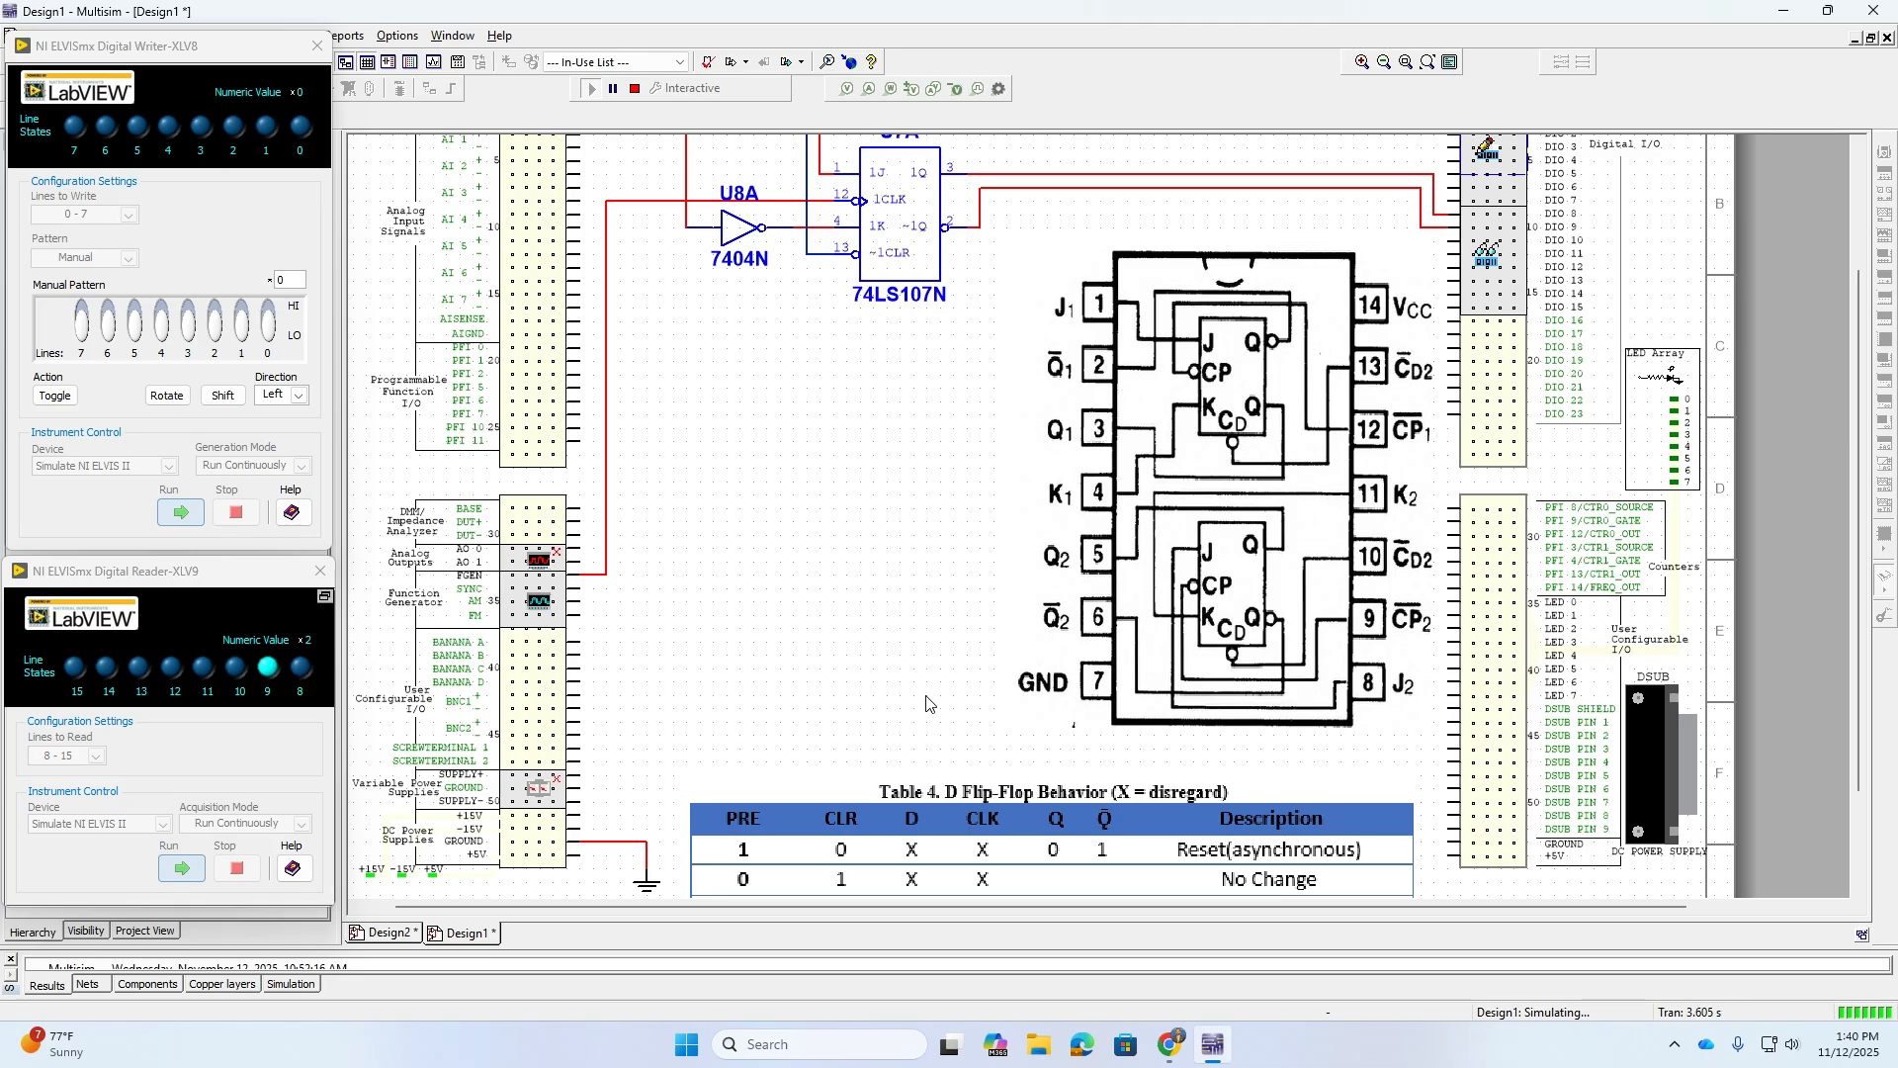
scroll(1841, 522, right, 2)
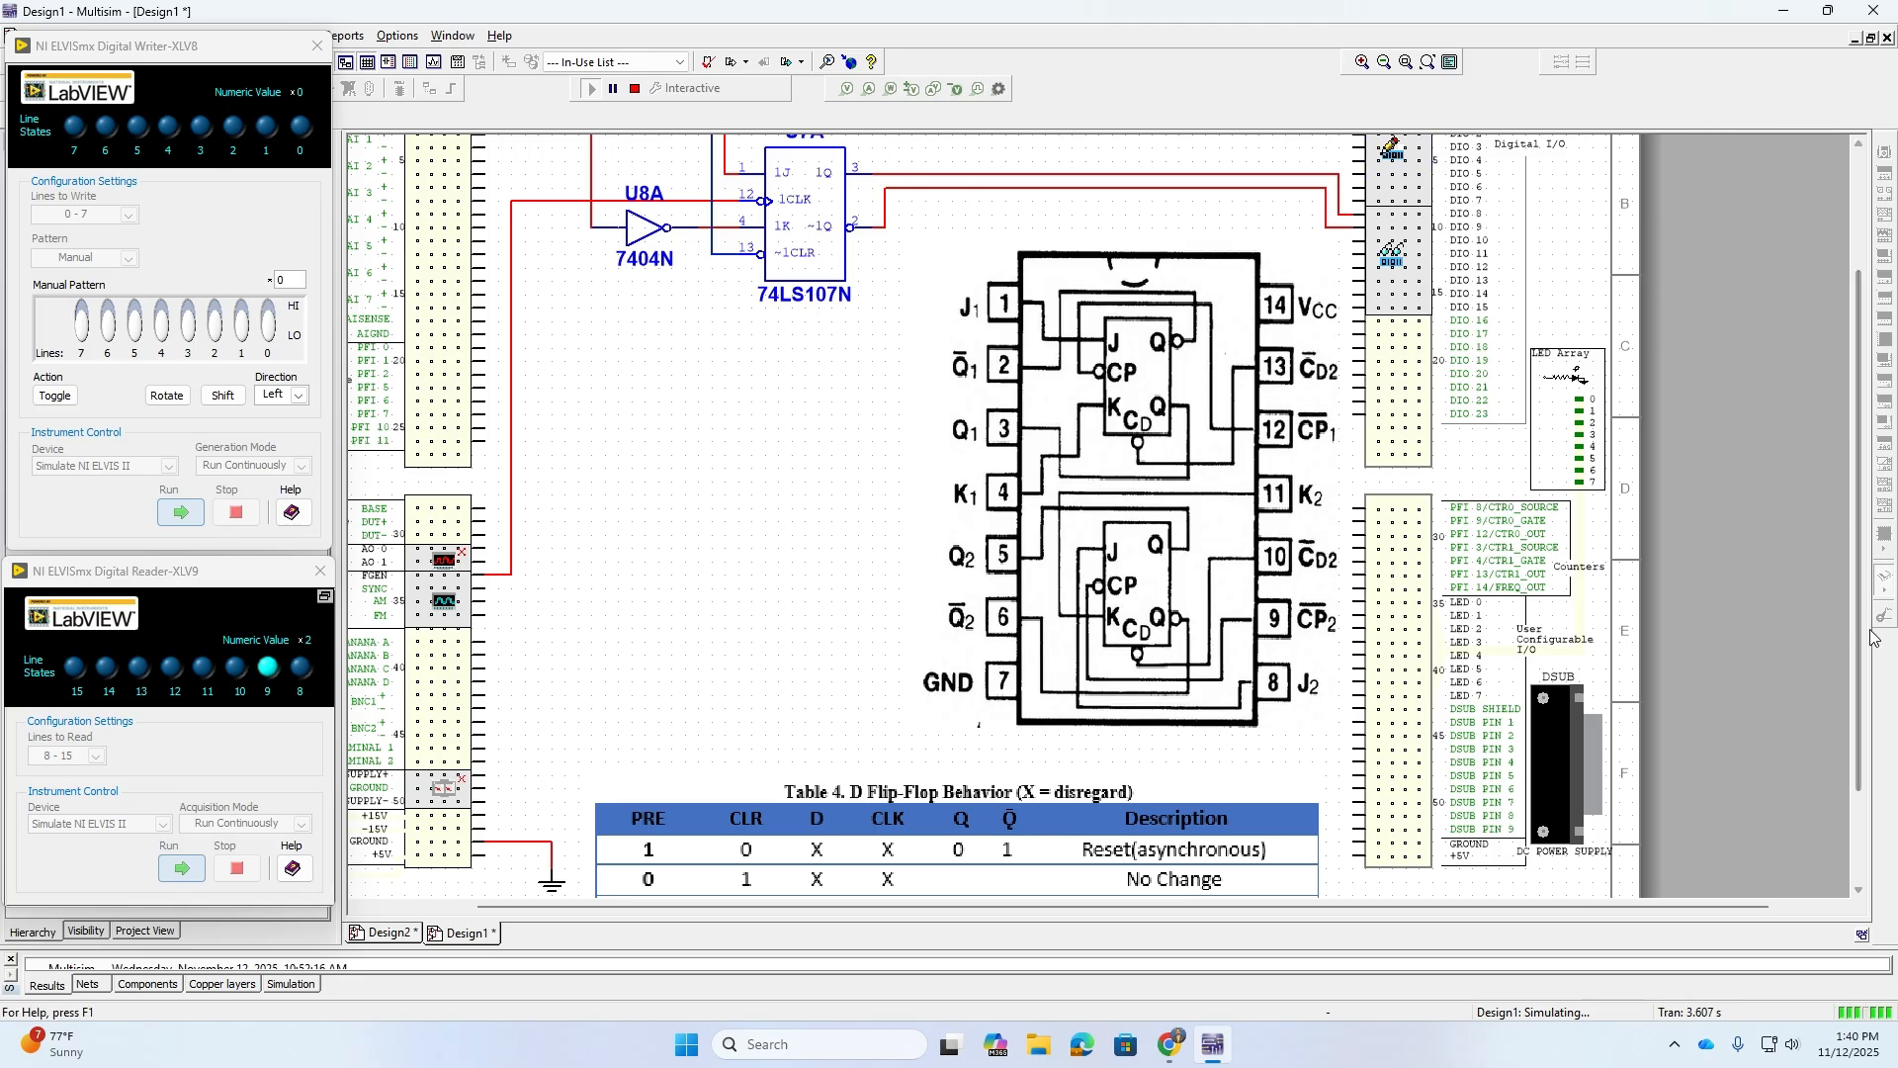
scroll(1856, 647, down, 3)
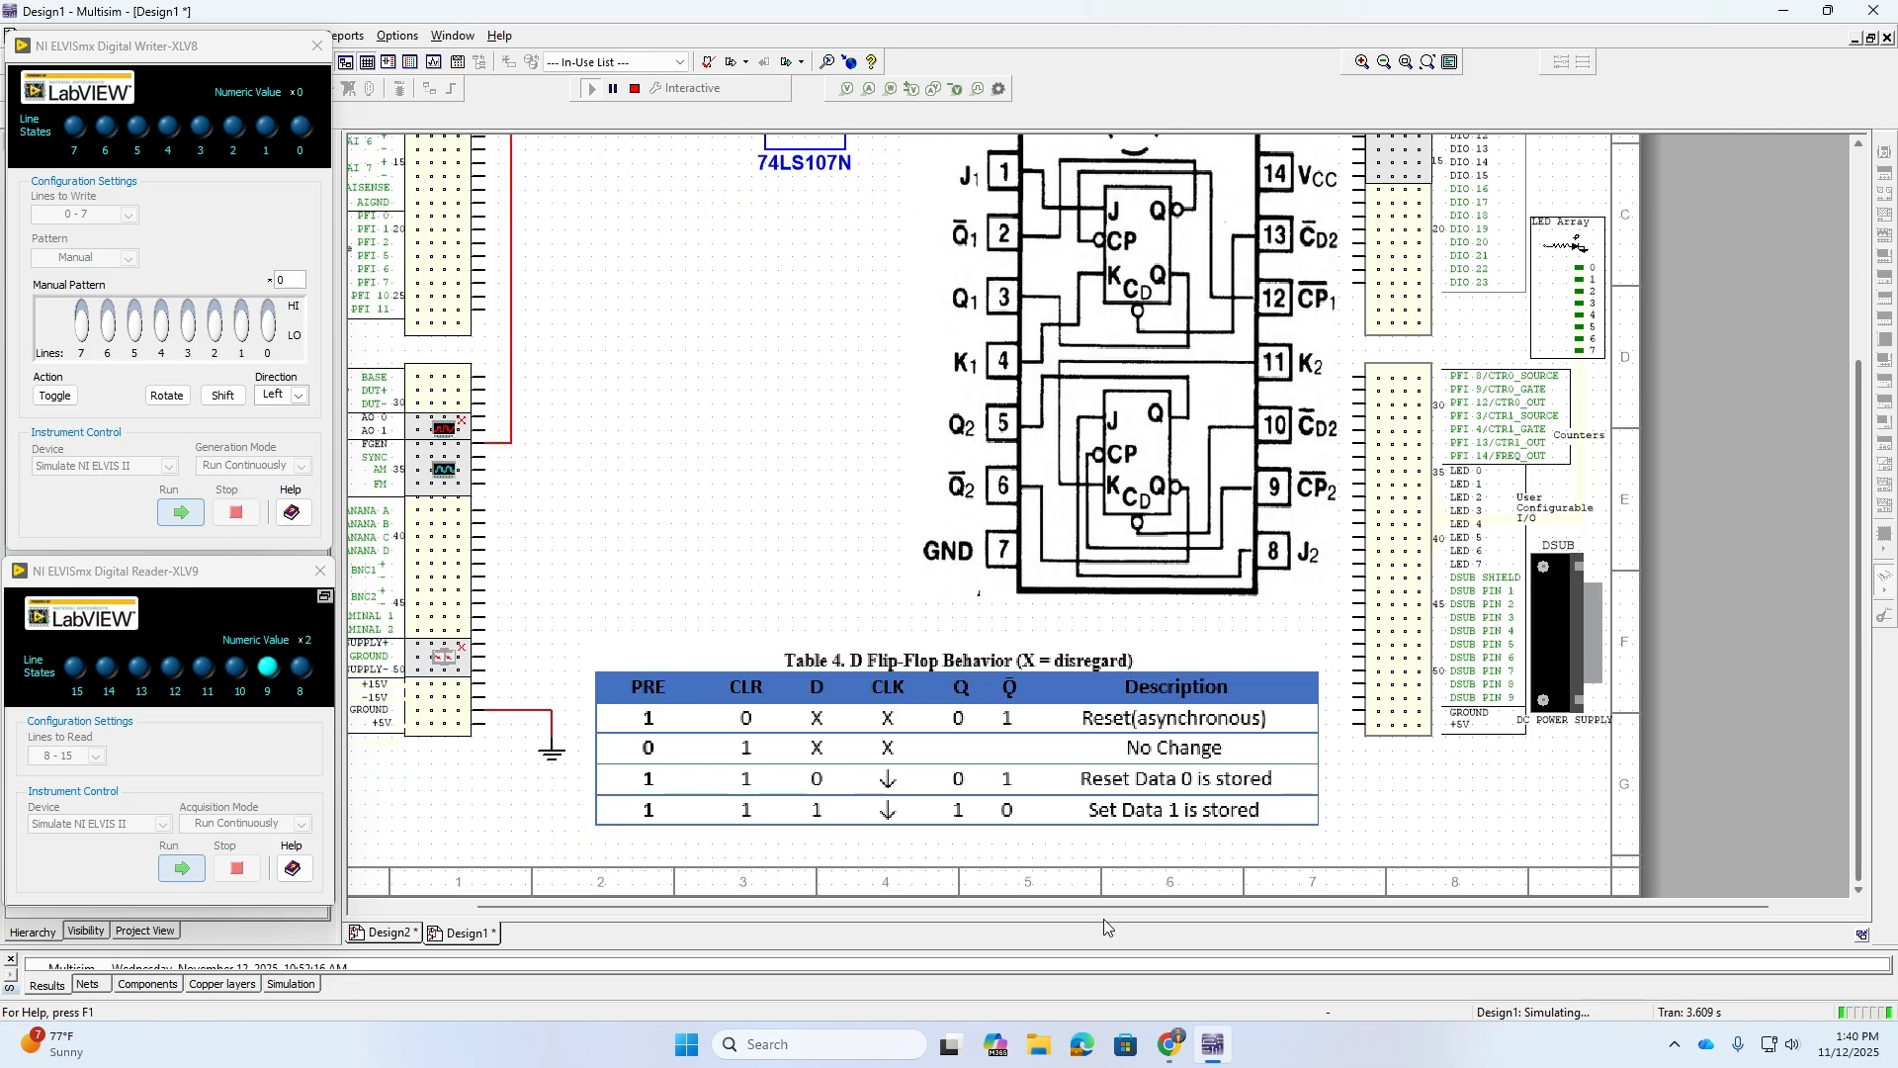
Step: Set line 0 of the Digital Writer to HI to release the flip-flop's clear input
drag(1106, 899, 994, 904)
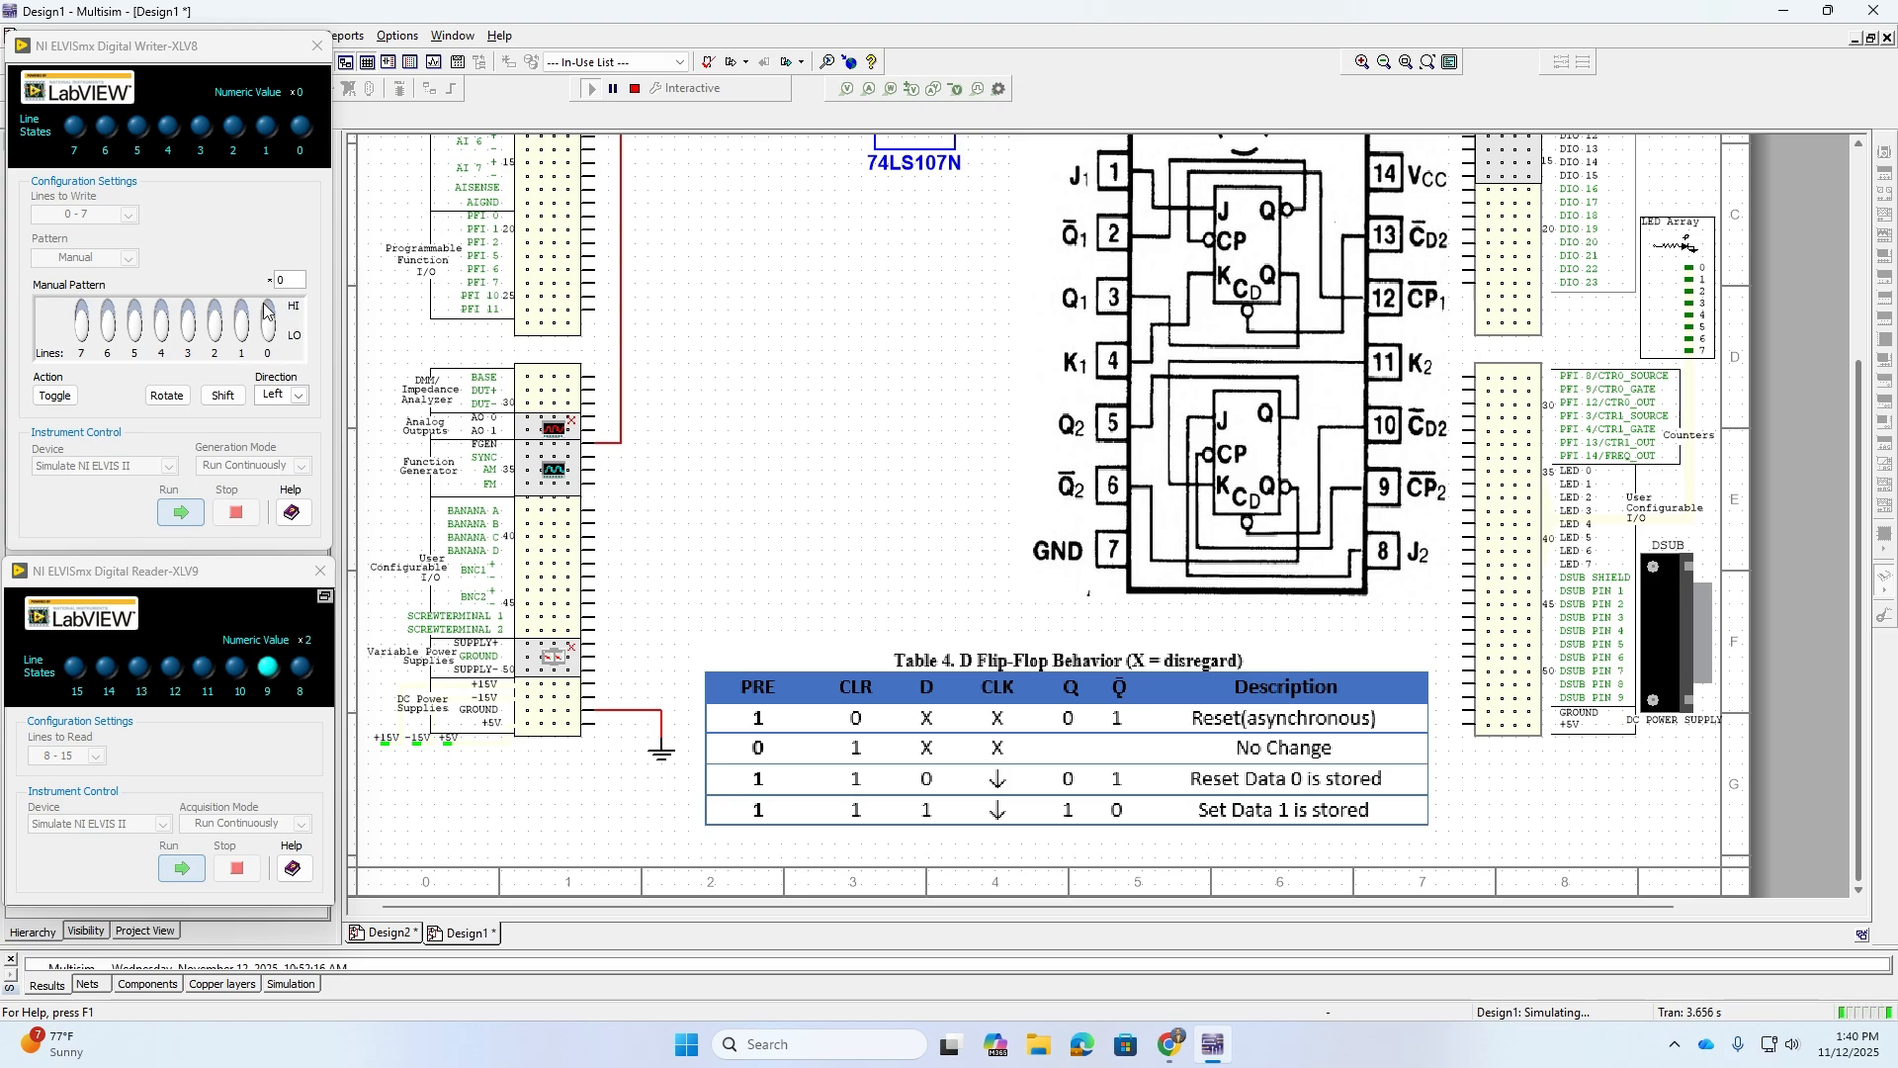
click(273, 336)
click(273, 336)
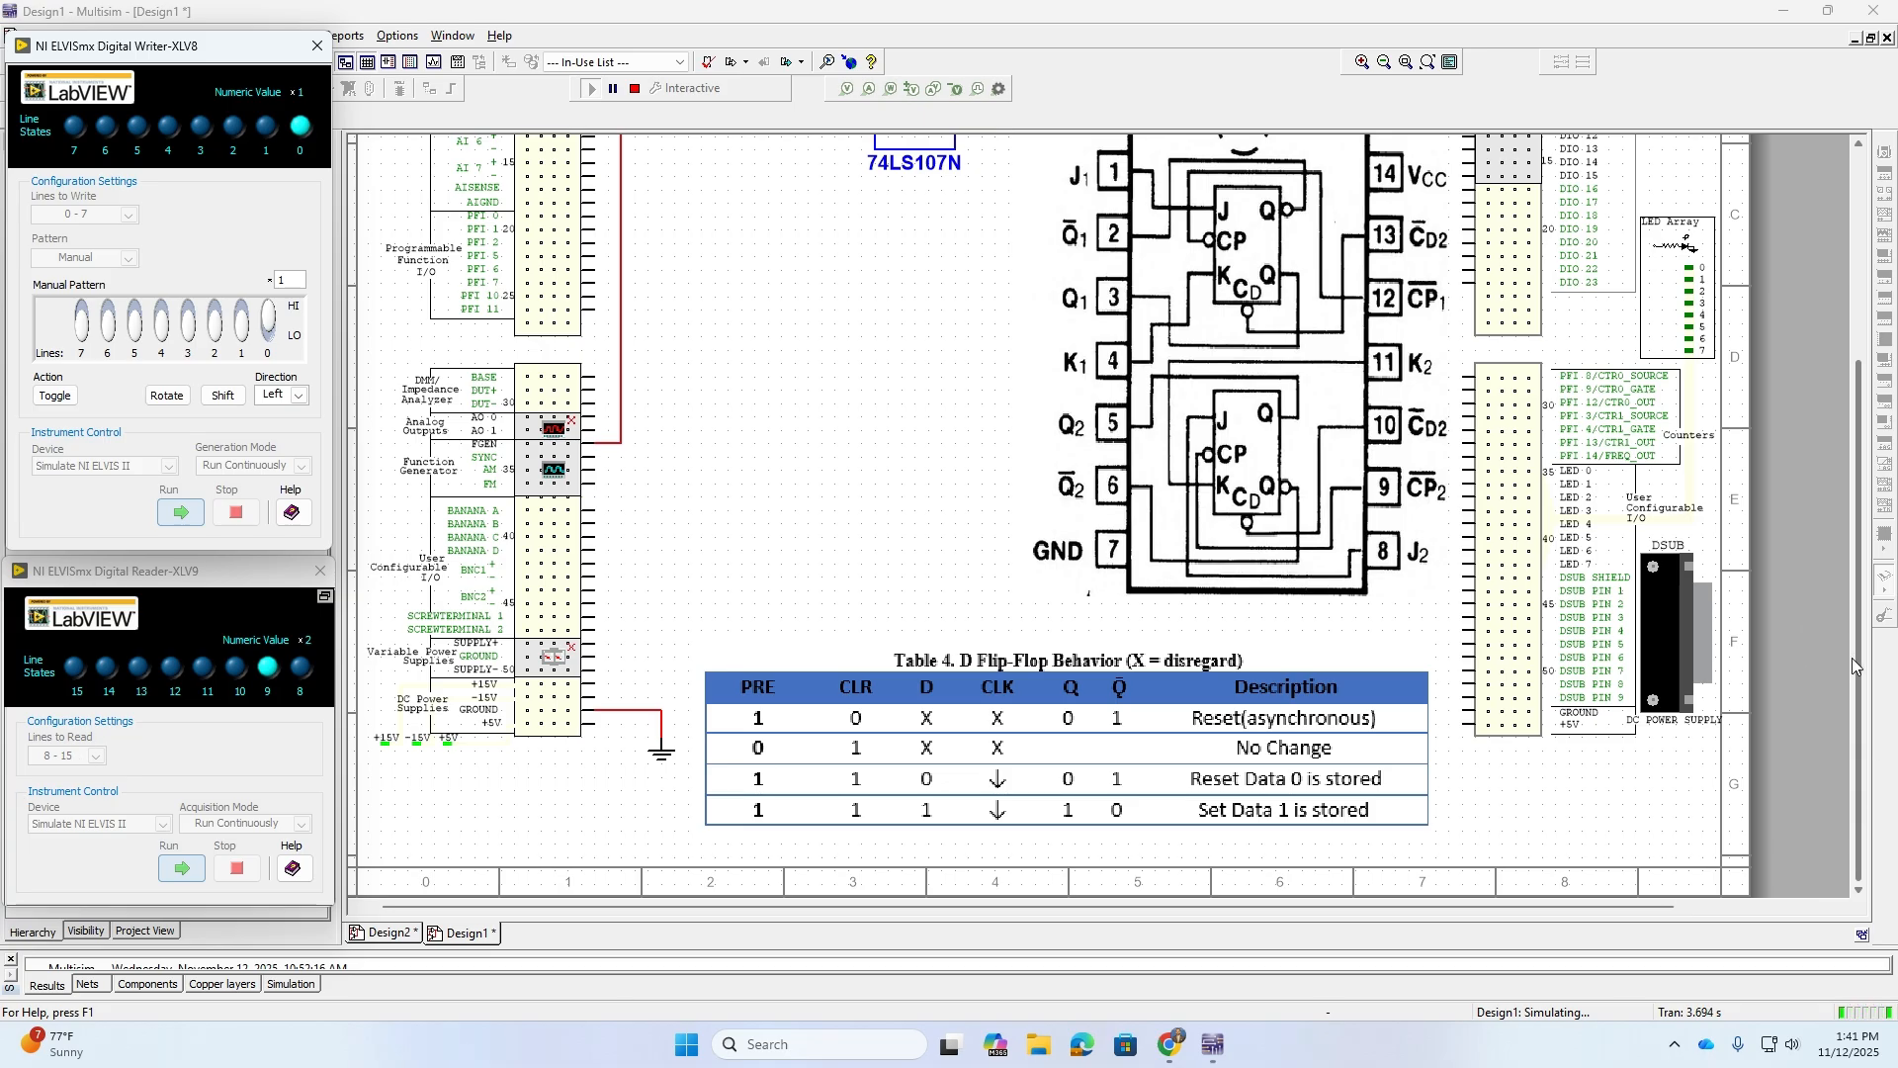
Step: Check the DIO 1 connection and set line 1 of the Digital Writer to HI to apply data 1
drag(1854, 666, 1858, 490)
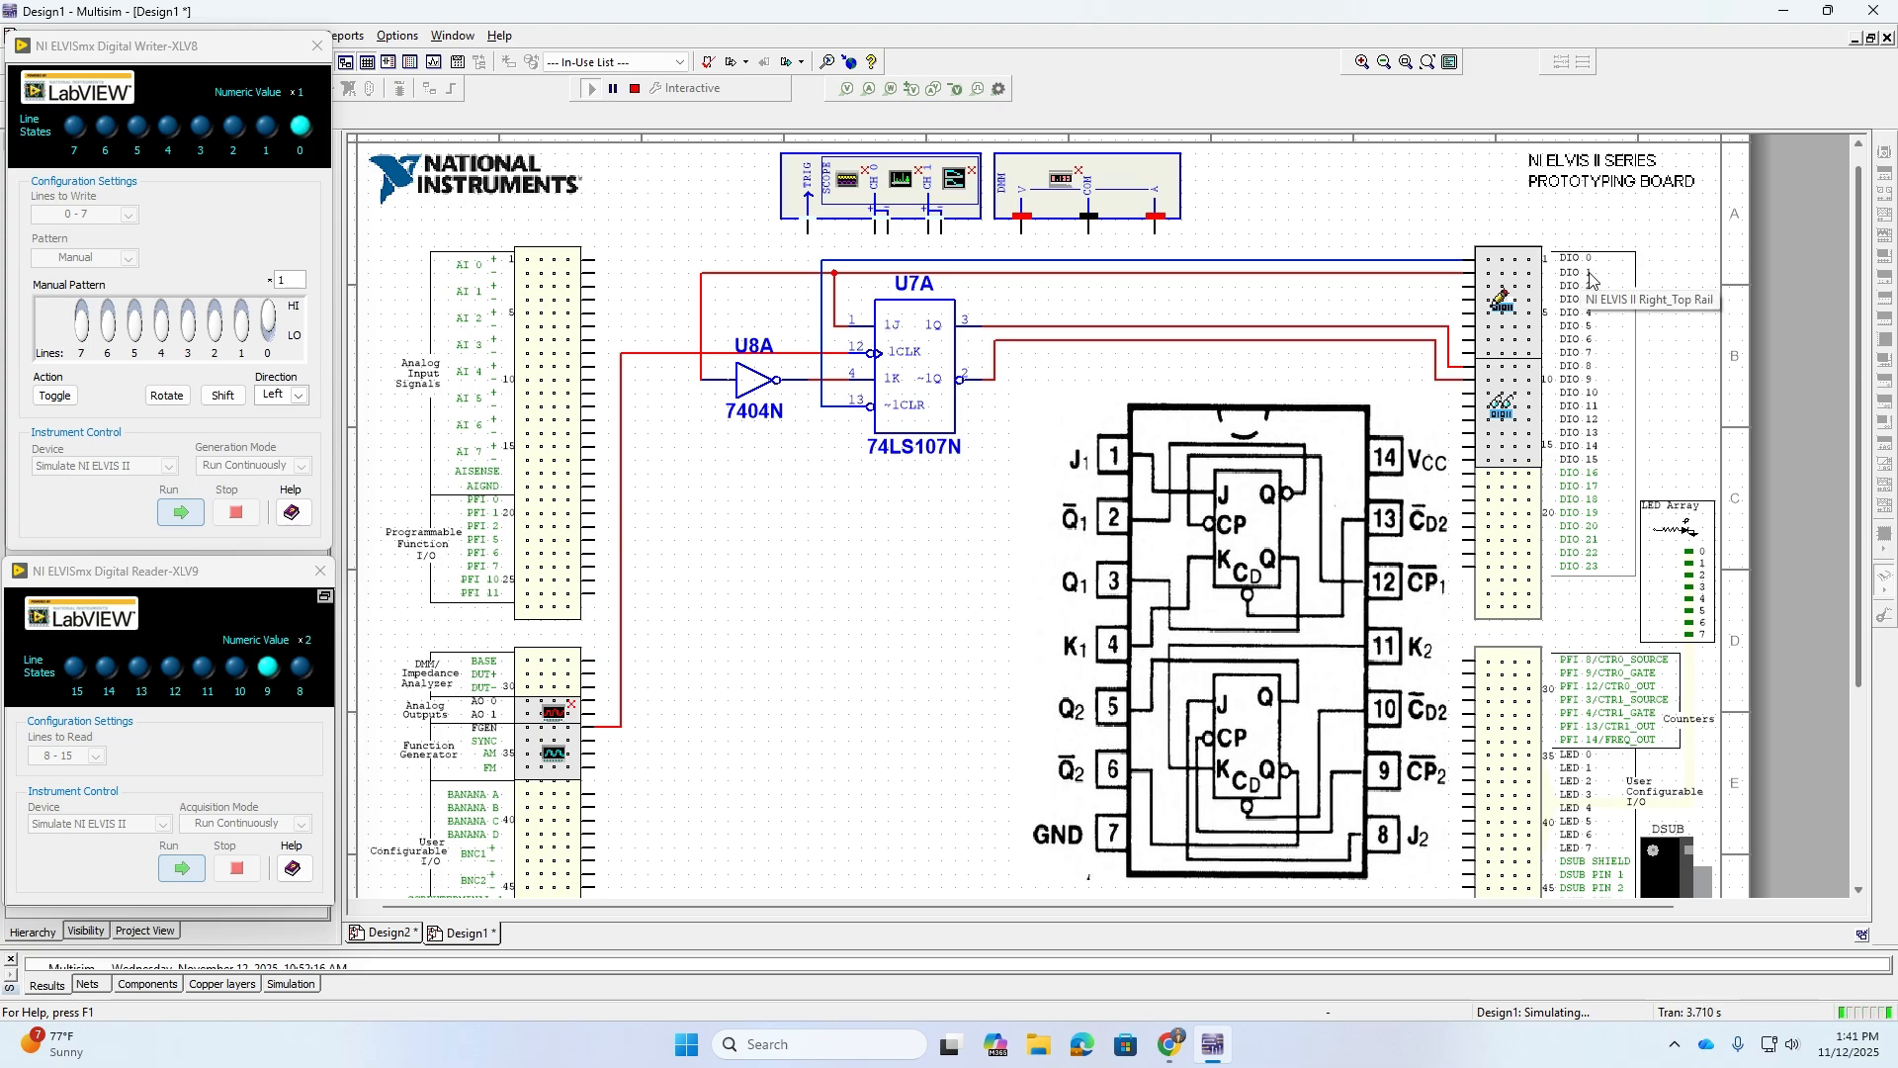
scroll(1862, 341, down, 5)
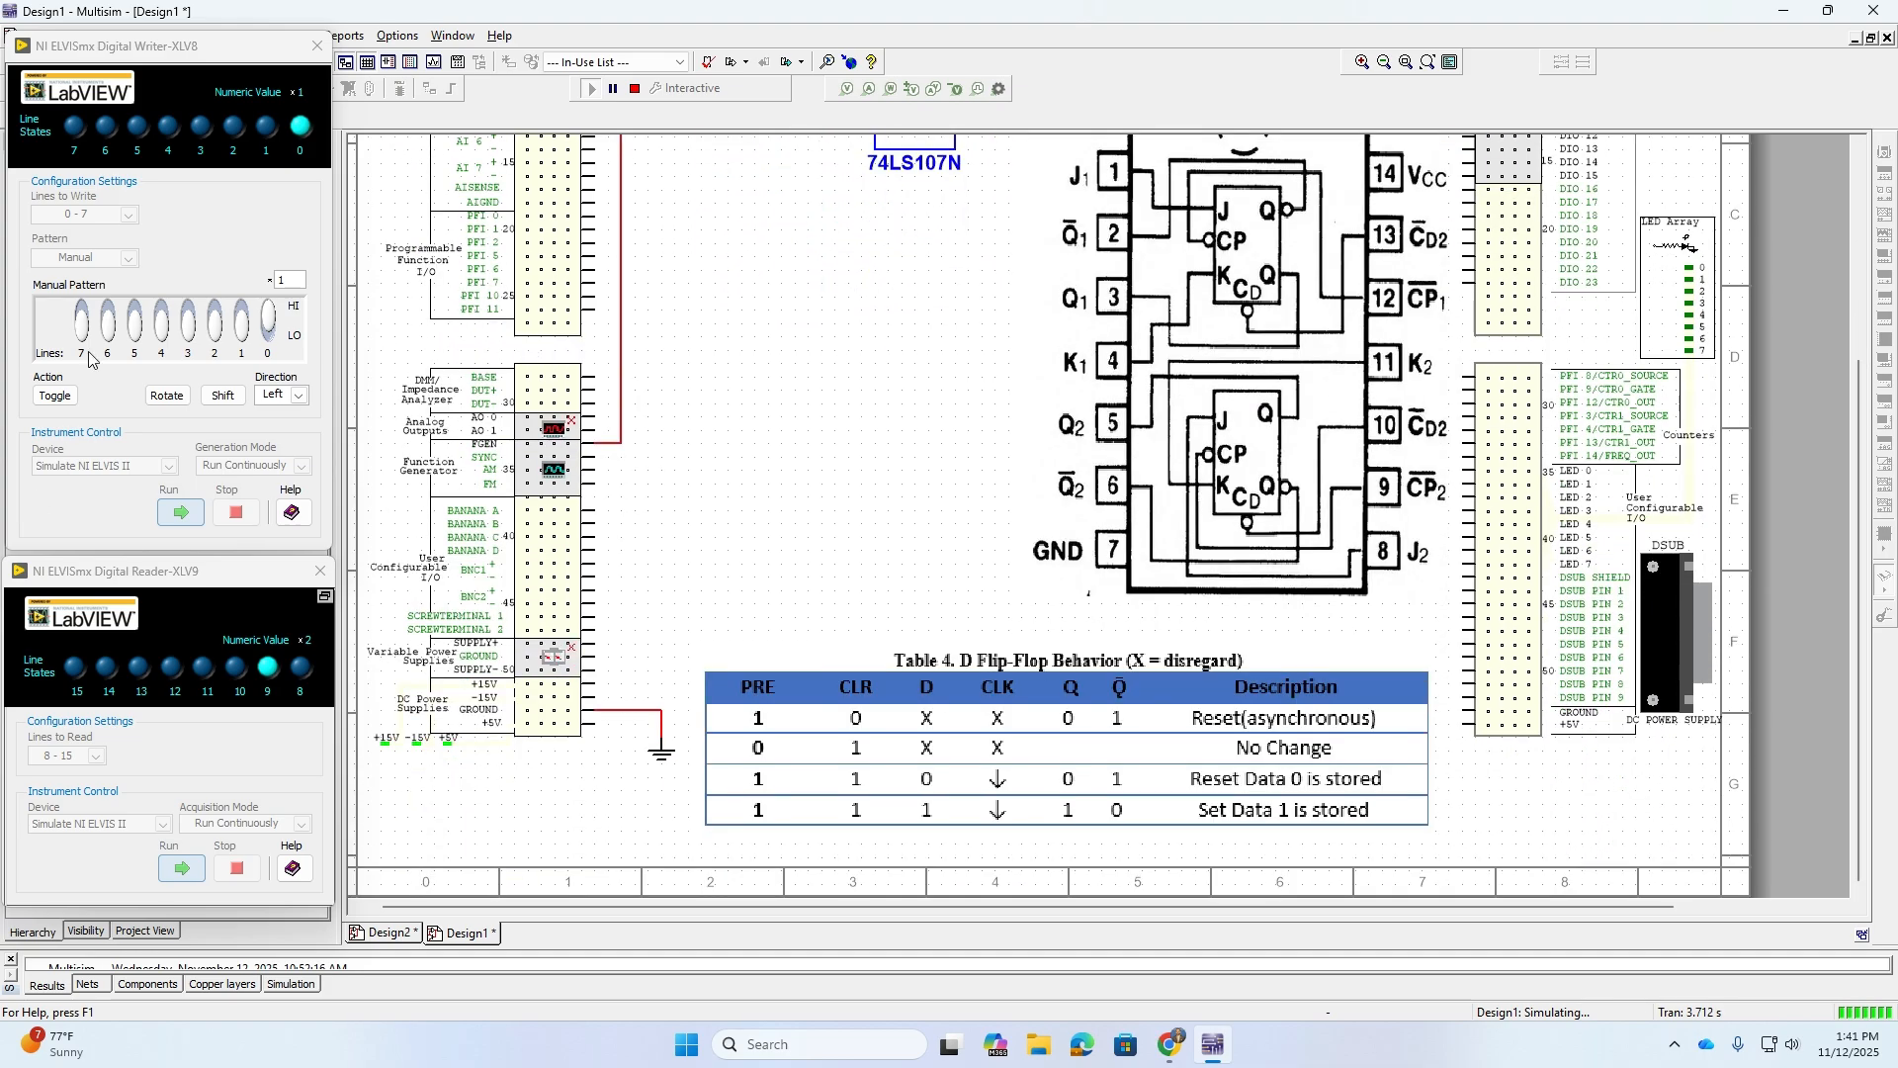
click(244, 331)
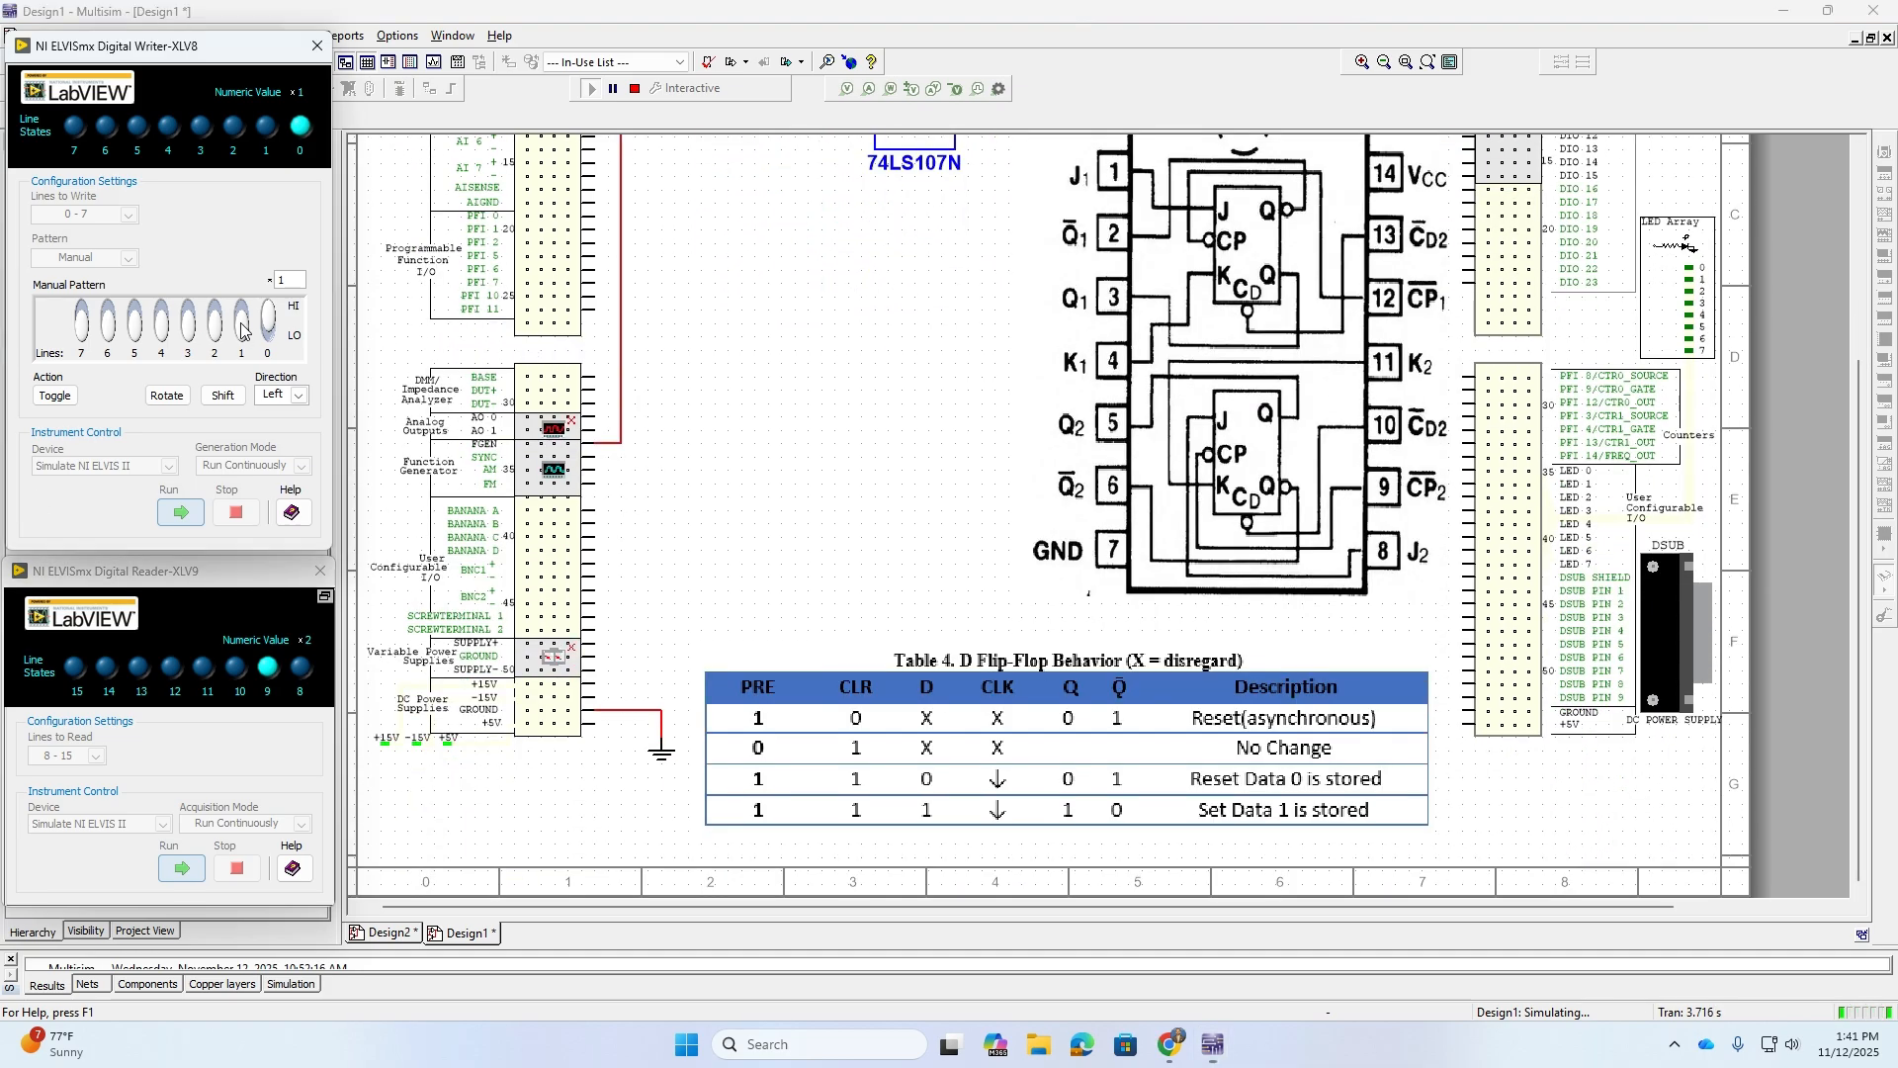
click(243, 331)
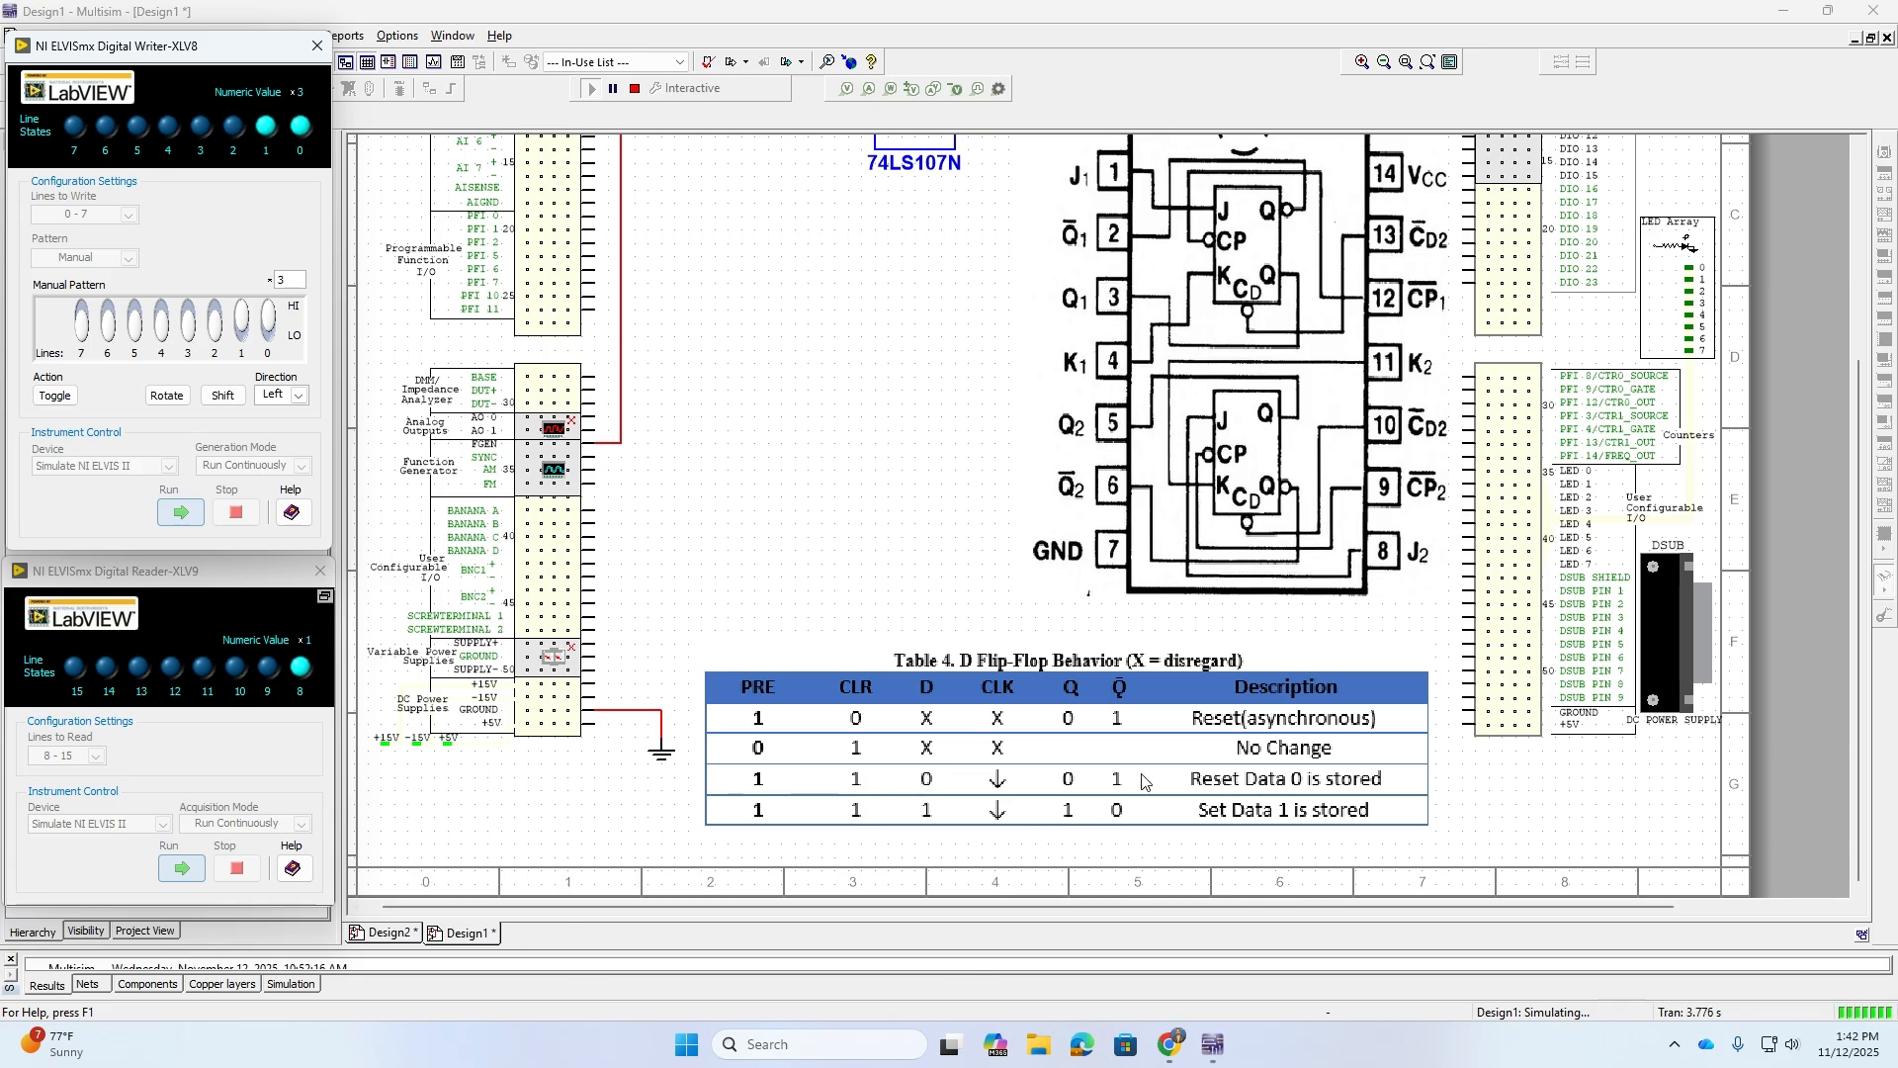
Step: Switch line 1 of the Digital Writer back to LO and view the flip-flop circuit
click(242, 321)
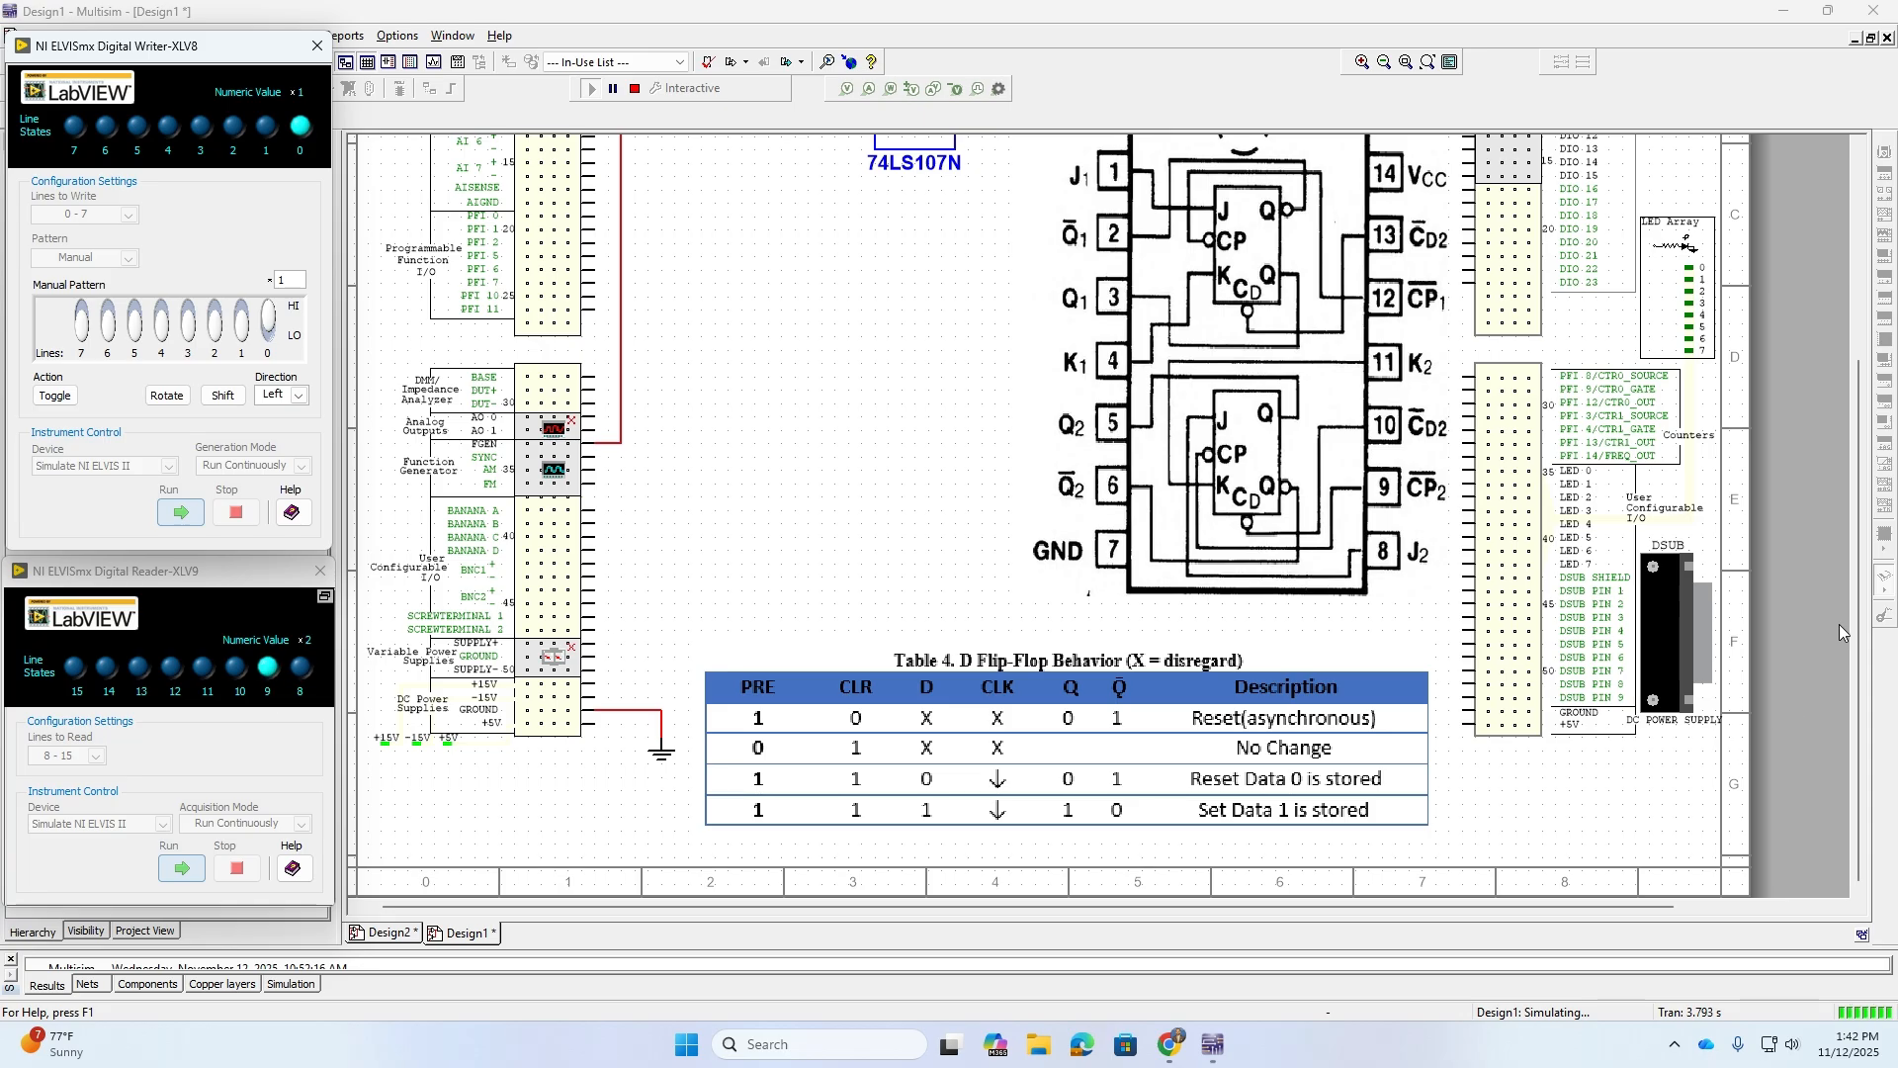
drag(1862, 640, 1852, 478)
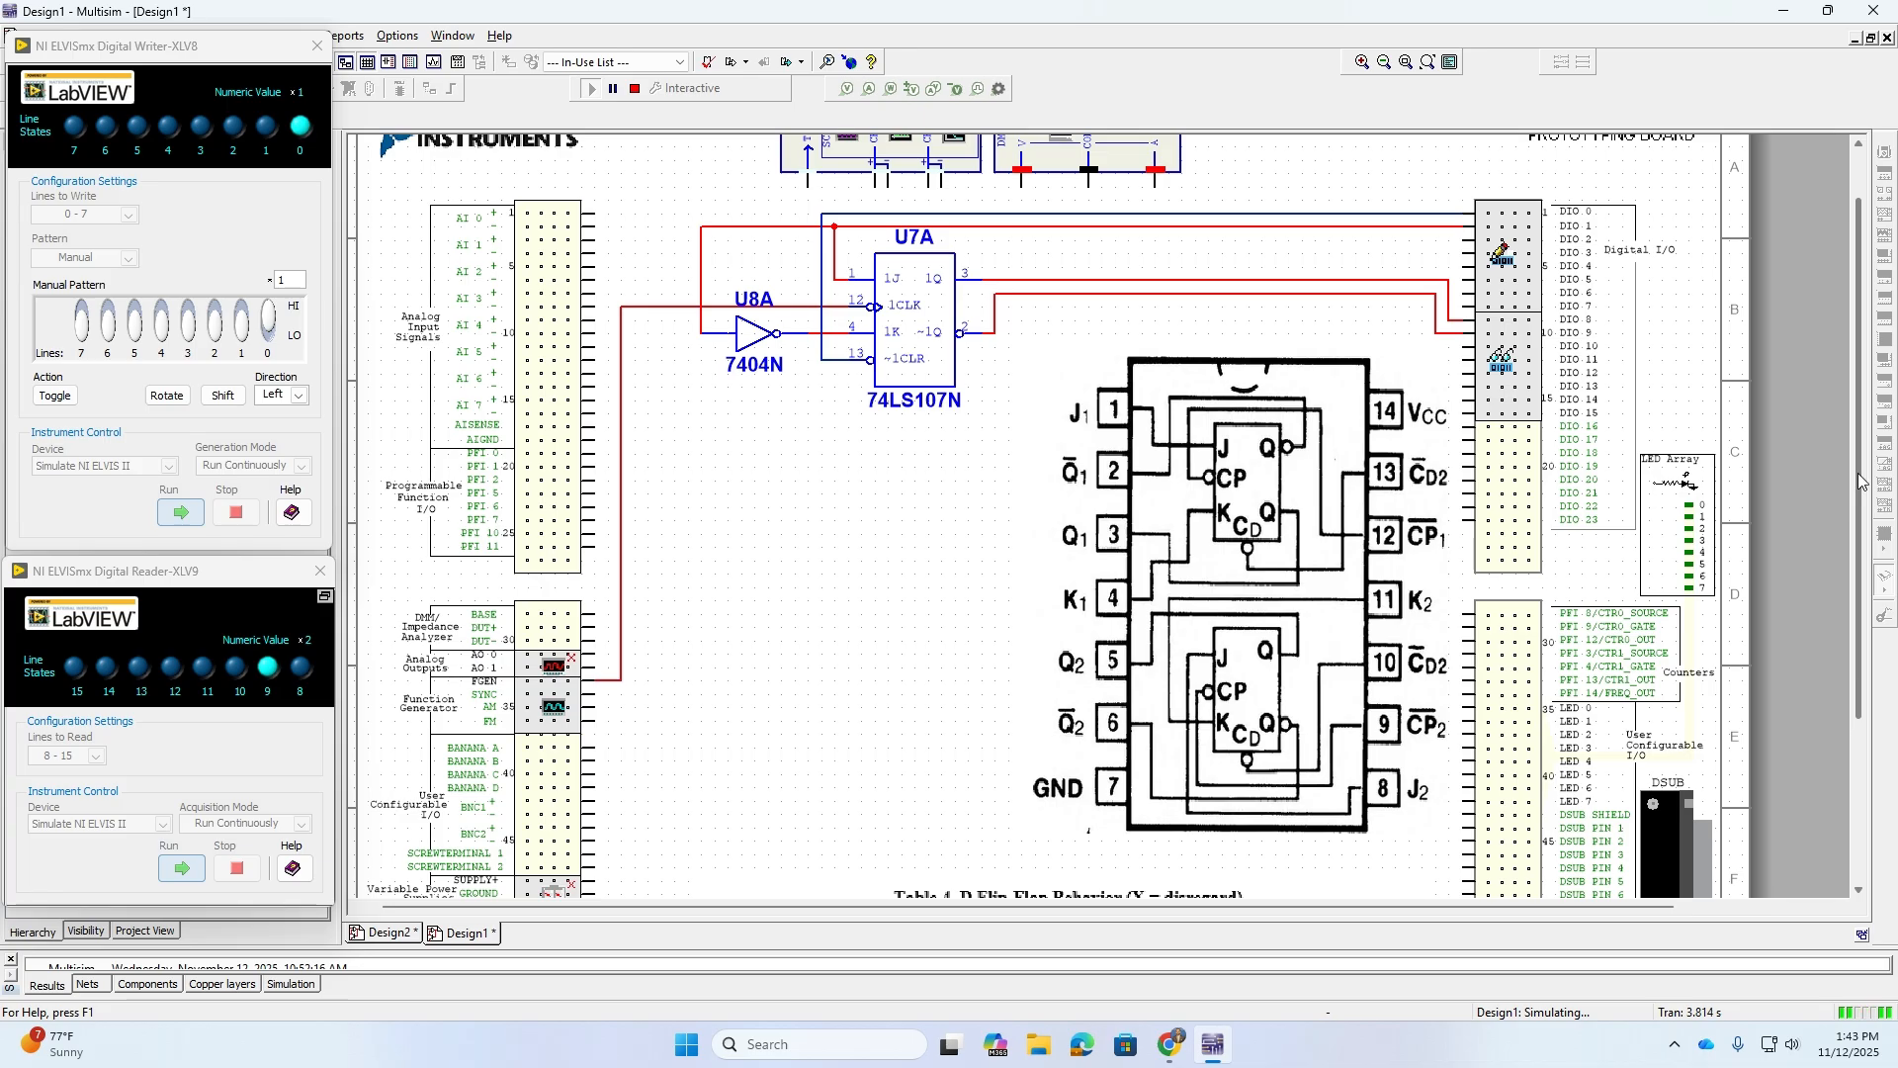
scroll(1859, 473, up, 3)
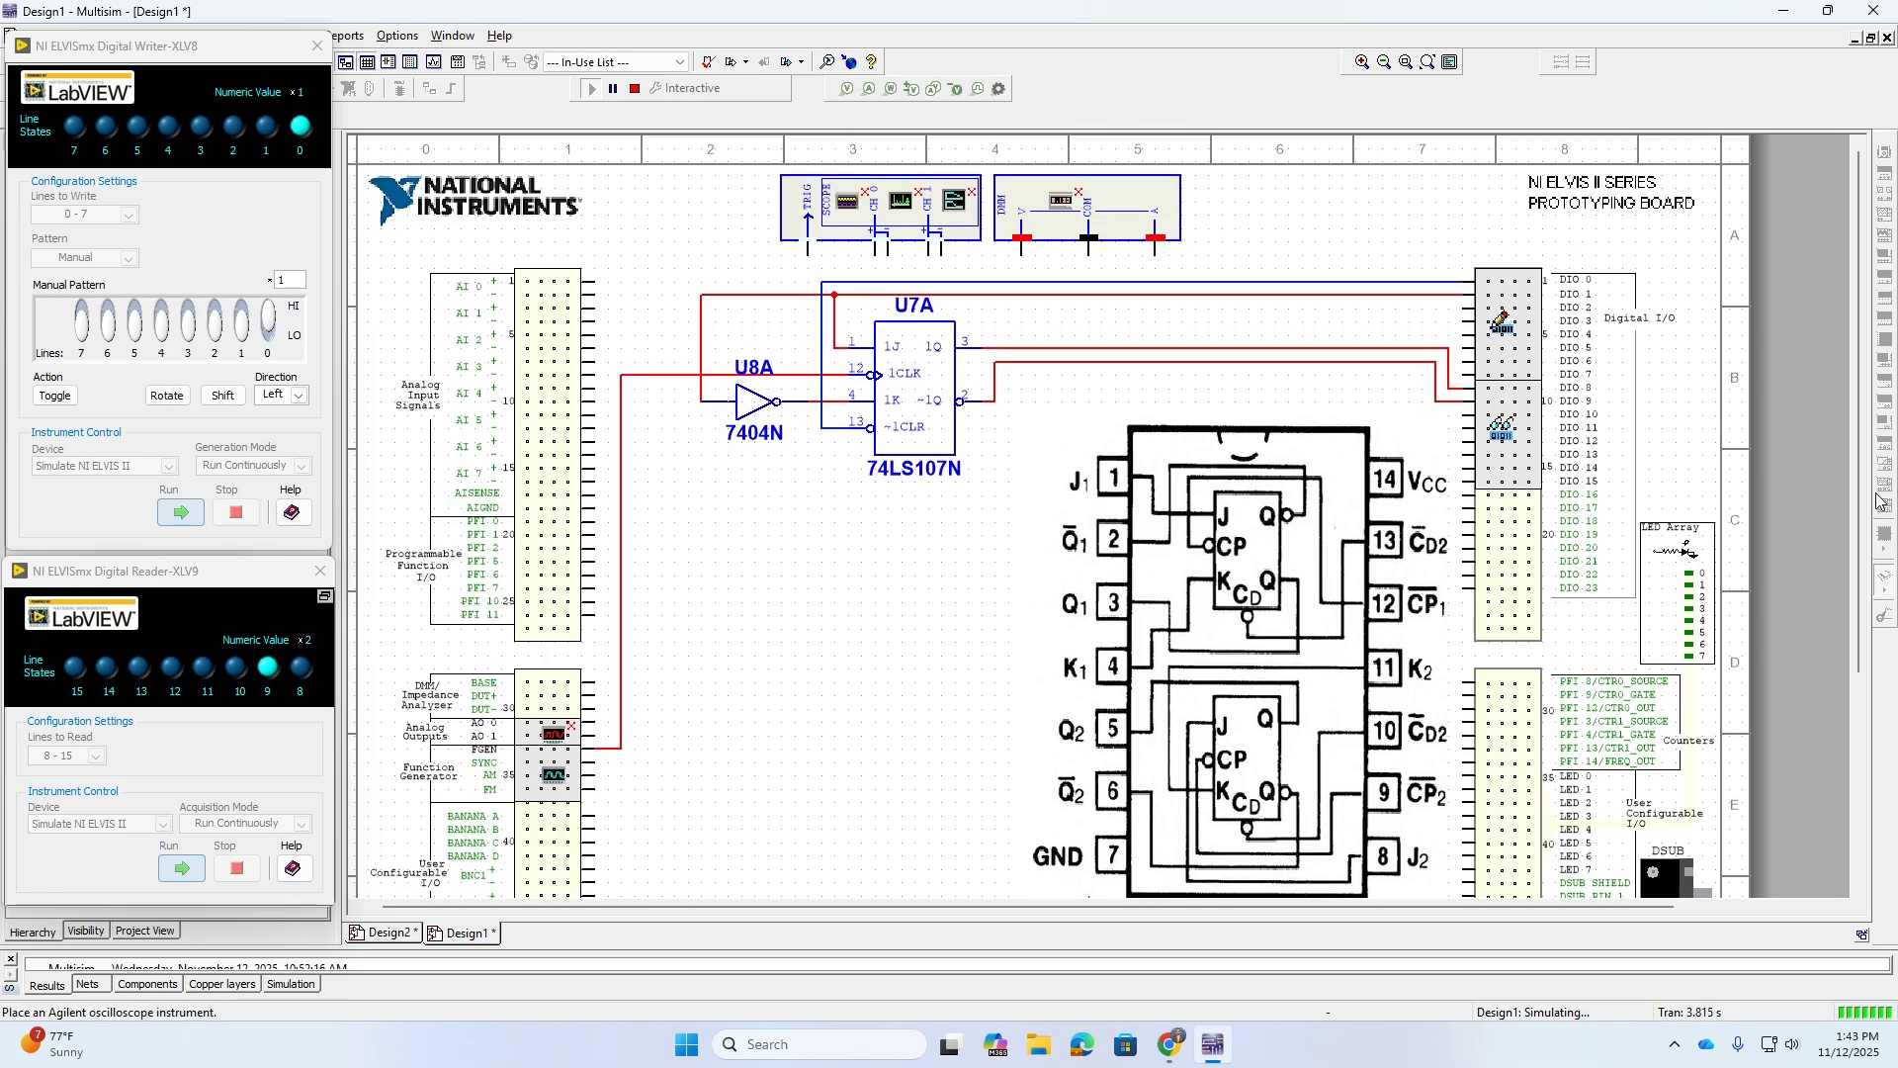